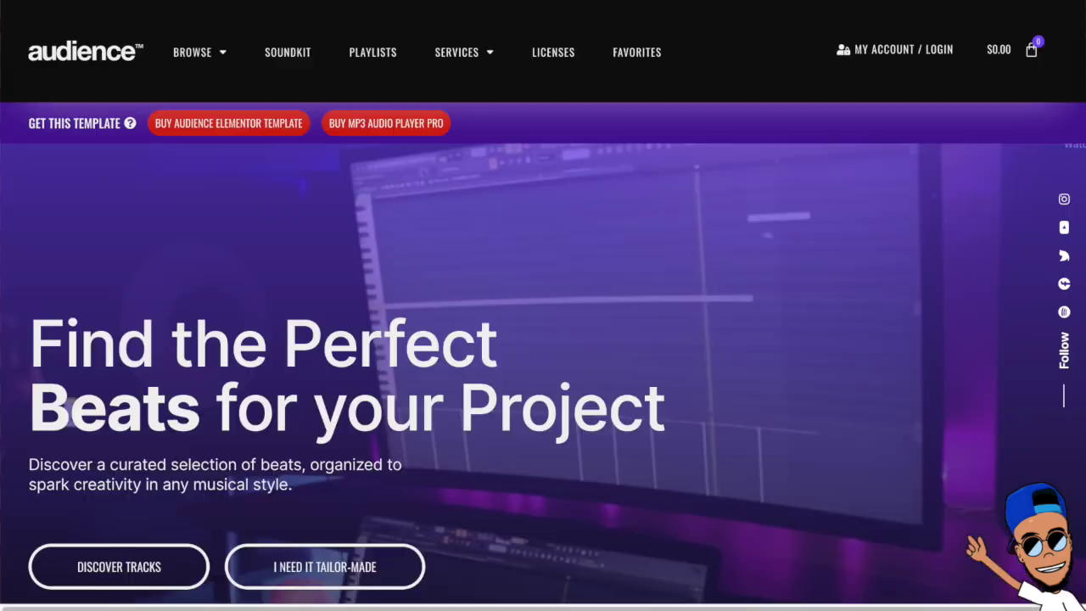
- Scroll Elementor's Page Builder page to the footer and through the Free-versus-Pro comparison table
{"action": "scroll", "coordinate": [550, 407], "scroll_direction": "down", "scroll_amount": 5}
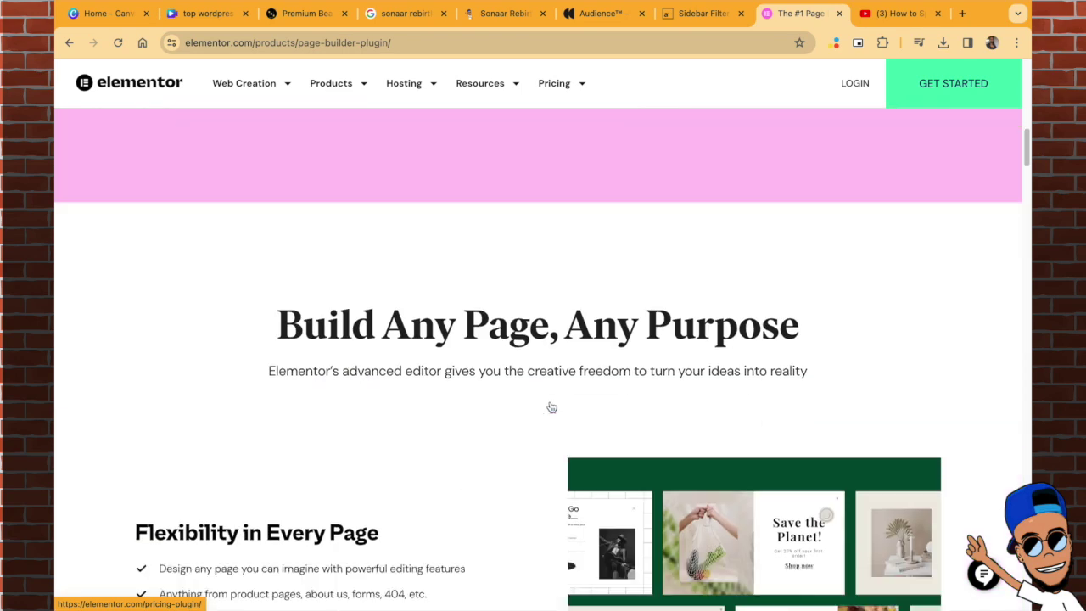
{"action": "scroll", "coordinate": [551, 407], "scroll_direction": "down", "scroll_amount": 5}
{"action": "scroll", "coordinate": [550, 407], "scroll_direction": "down", "scroll_amount": 5}
{"action": "scroll", "coordinate": [551, 407], "scroll_direction": "down", "scroll_amount": 5}
{"action": "scroll", "coordinate": [551, 403], "scroll_direction": "down", "scroll_amount": 5}
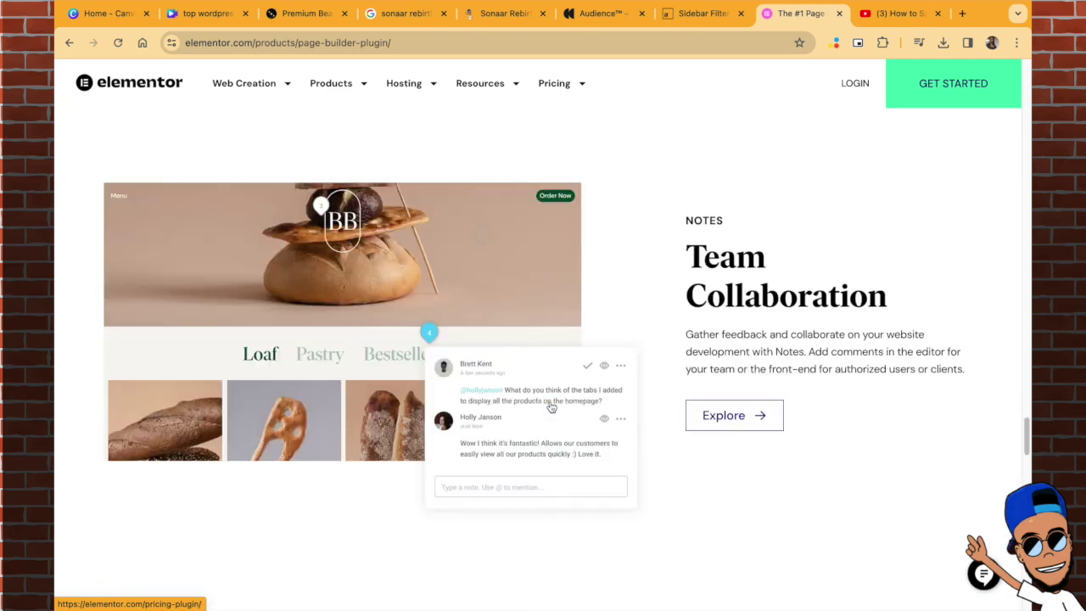
{"action": "scroll", "coordinate": [552, 401], "scroll_direction": "down", "scroll_amount": 5}
{"action": "scroll", "coordinate": [551, 399], "scroll_direction": "down", "scroll_amount": 5}
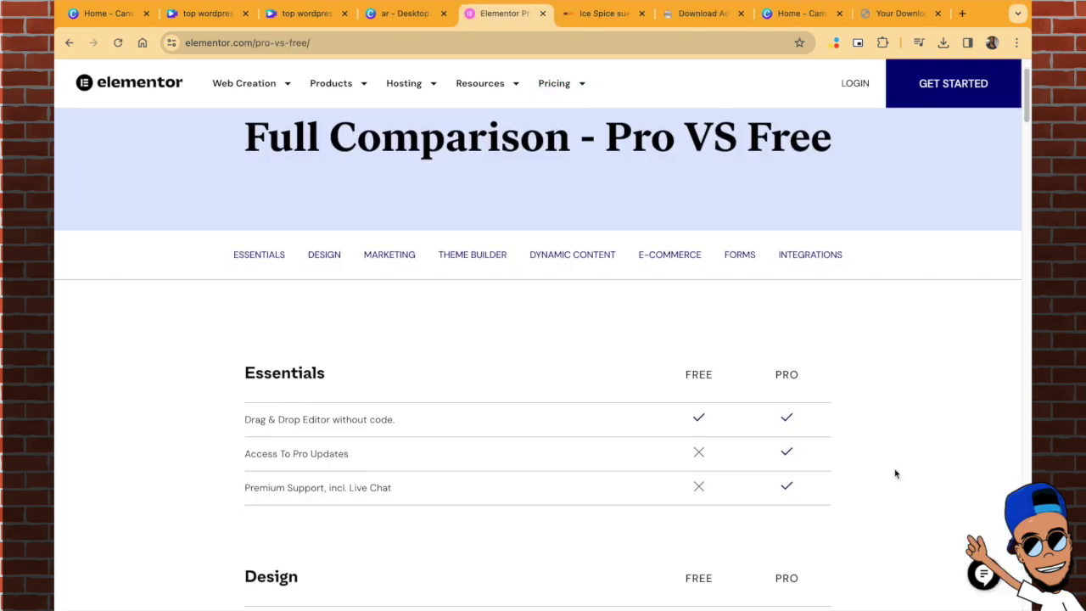
{"action": "scroll", "coordinate": [895, 473], "scroll_direction": "down", "scroll_amount": 1}
{"action": "scroll", "coordinate": [895, 473], "scroll_direction": "down", "scroll_amount": 1}
{"action": "scroll", "coordinate": [895, 473], "scroll_direction": "down", "scroll_amount": 1}
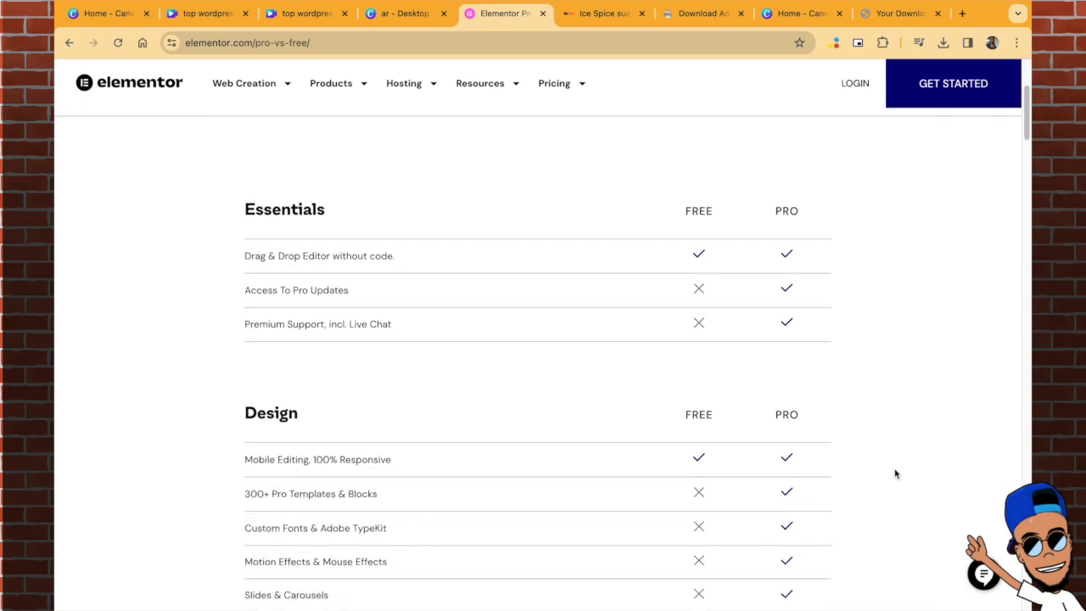
{"action": "scroll", "coordinate": [895, 474], "scroll_direction": "down", "scroll_amount": 1}
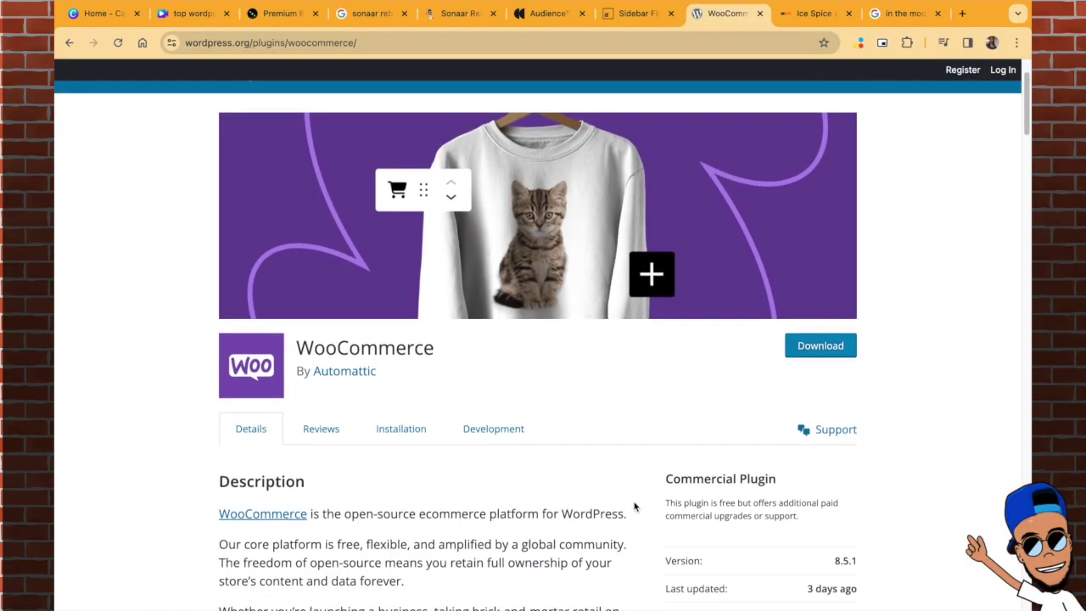
- Scroll the WooCommerce plugin page from its Description down to the Ratings box
{"action": "scroll", "coordinate": [634, 506], "scroll_direction": "down", "scroll_amount": 1}
{"action": "scroll", "coordinate": [634, 507], "scroll_direction": "down", "scroll_amount": 1}
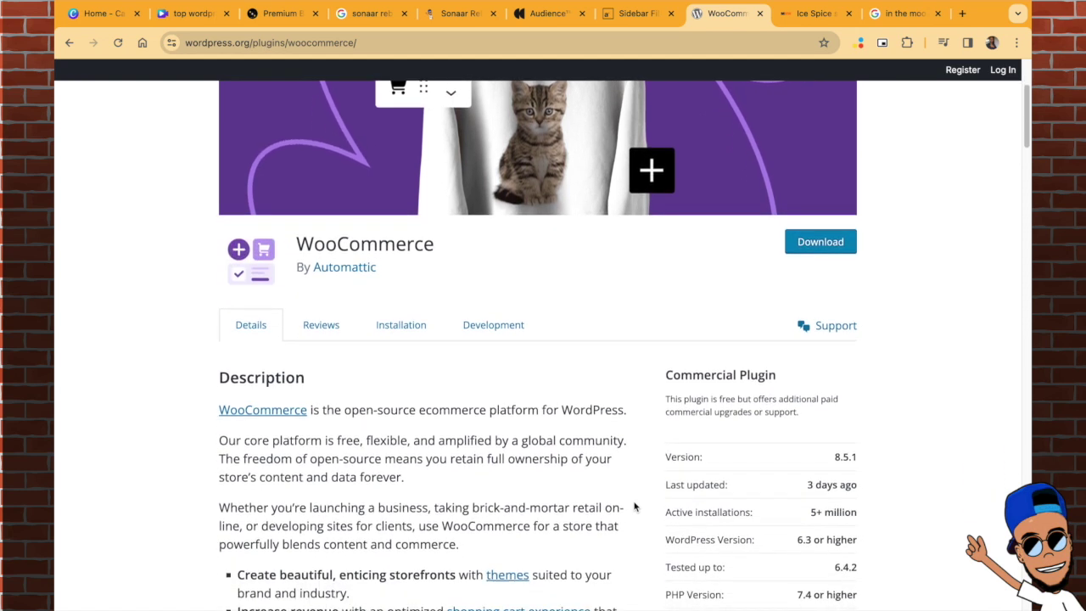
{"action": "scroll", "coordinate": [634, 506], "scroll_direction": "down", "scroll_amount": 1}
{"action": "scroll", "coordinate": [634, 506], "scroll_direction": "down", "scroll_amount": 1}
{"action": "scroll", "coordinate": [634, 507], "scroll_direction": "down", "scroll_amount": 1}
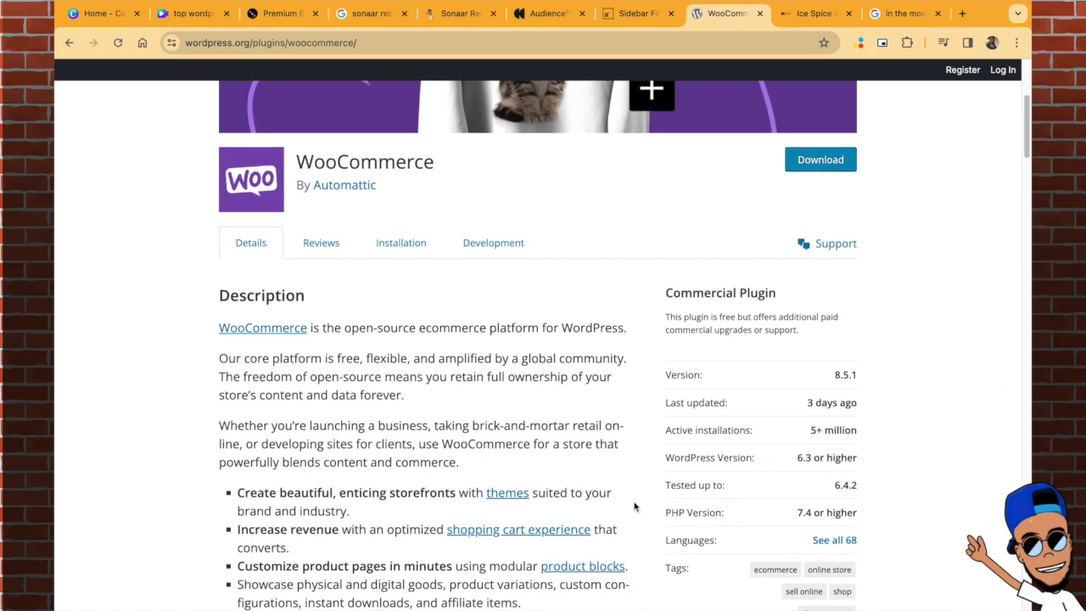
{"action": "scroll", "coordinate": [633, 506], "scroll_direction": "down", "scroll_amount": 1}
{"action": "scroll", "coordinate": [634, 506], "scroll_direction": "down", "scroll_amount": 1}
{"action": "scroll", "coordinate": [633, 506], "scroll_direction": "down", "scroll_amount": 2}
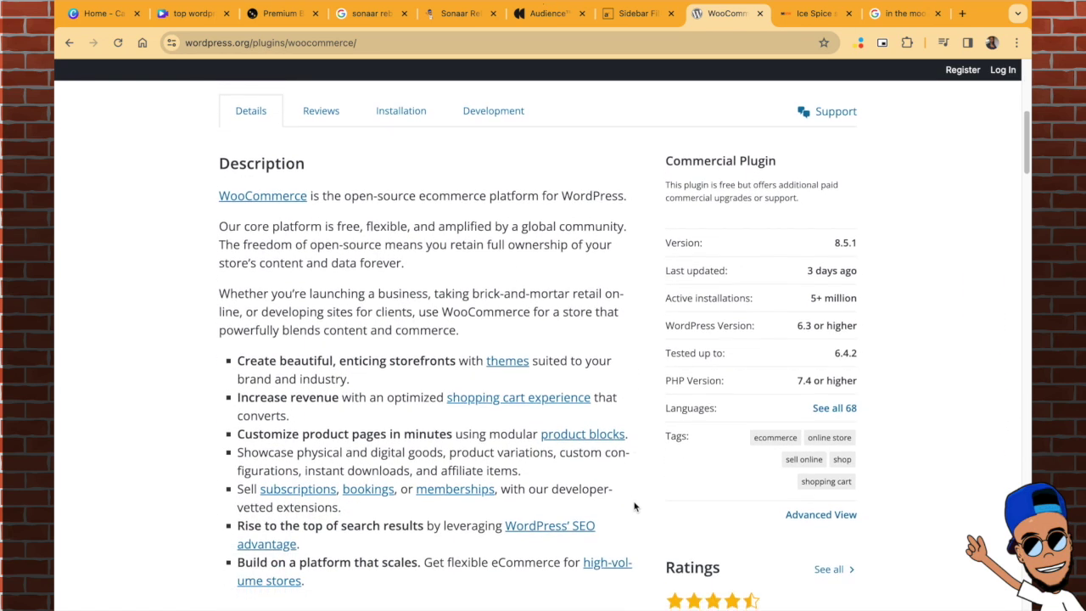
{"action": "scroll", "coordinate": [634, 507], "scroll_direction": "down", "scroll_amount": 1}
{"action": "scroll", "coordinate": [633, 506], "scroll_direction": "down", "scroll_amount": 1}
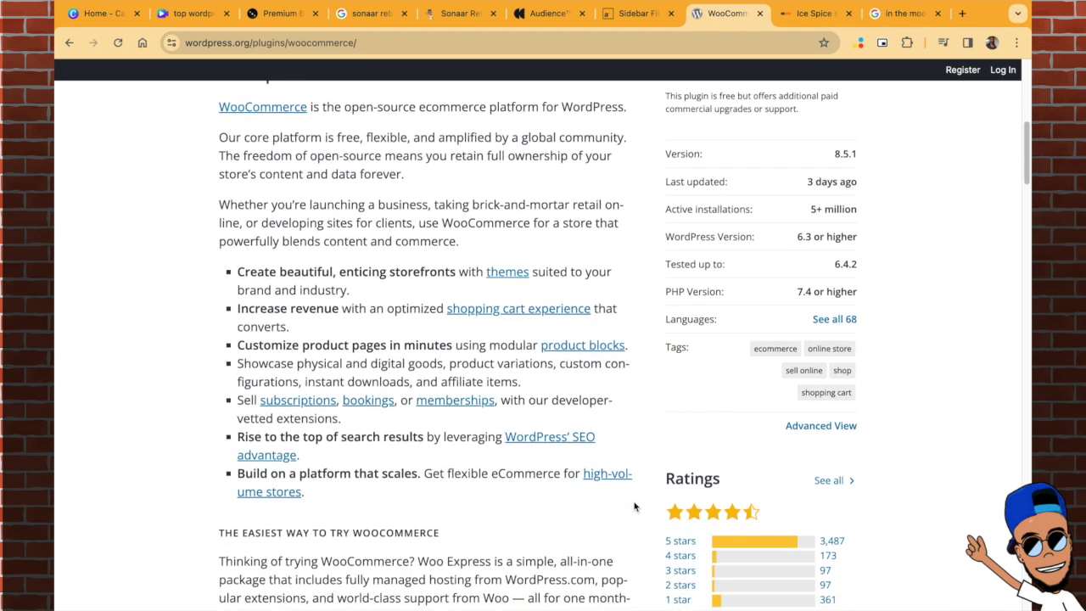
{"action": "scroll", "coordinate": [633, 506], "scroll_direction": "down", "scroll_amount": 1}
{"action": "scroll", "coordinate": [634, 506], "scroll_direction": "down", "scroll_amount": 1}
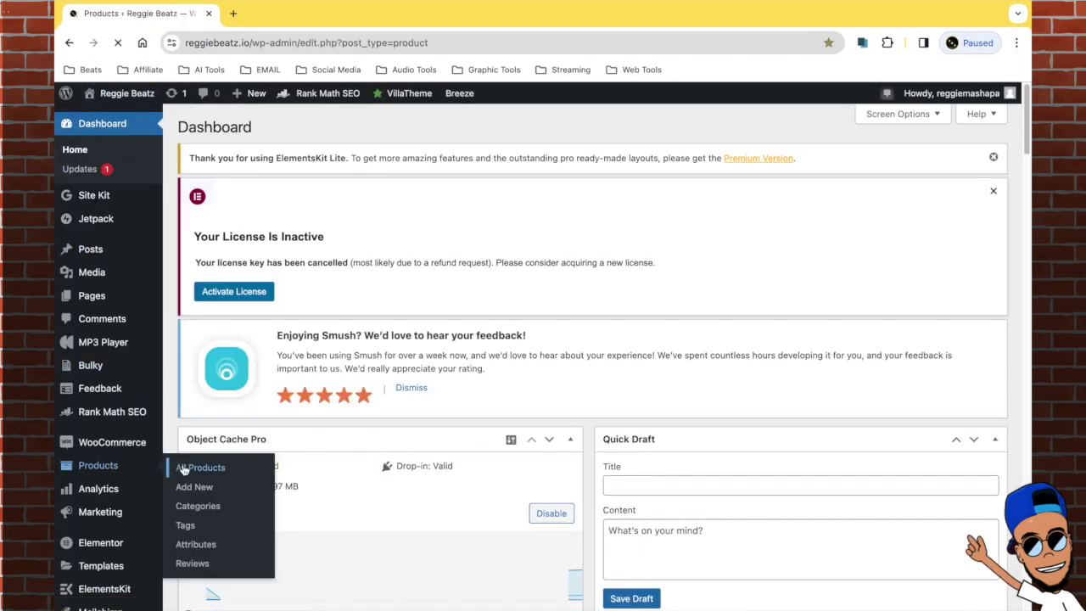
- Show the Poppin beat's product variations and expand variation #4341
{"action": "scroll", "coordinate": [348, 382], "scroll_direction": "down", "scroll_amount": 1}
{"action": "scroll", "coordinate": [348, 382], "scroll_direction": "down", "scroll_amount": 4}
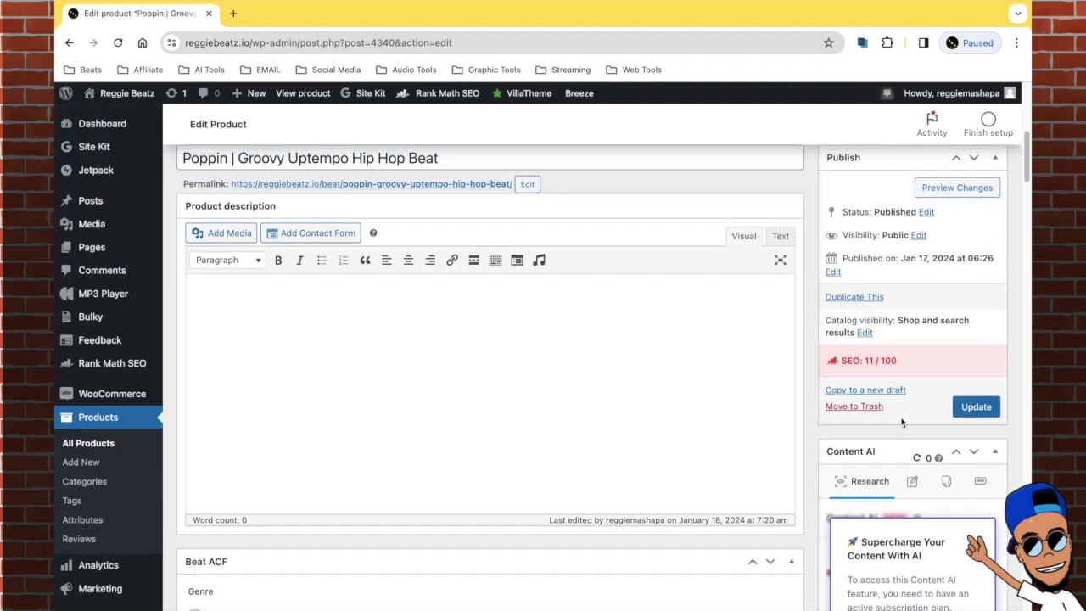
{"action": "scroll", "coordinate": [525, 352], "scroll_direction": "down", "scroll_amount": 10}
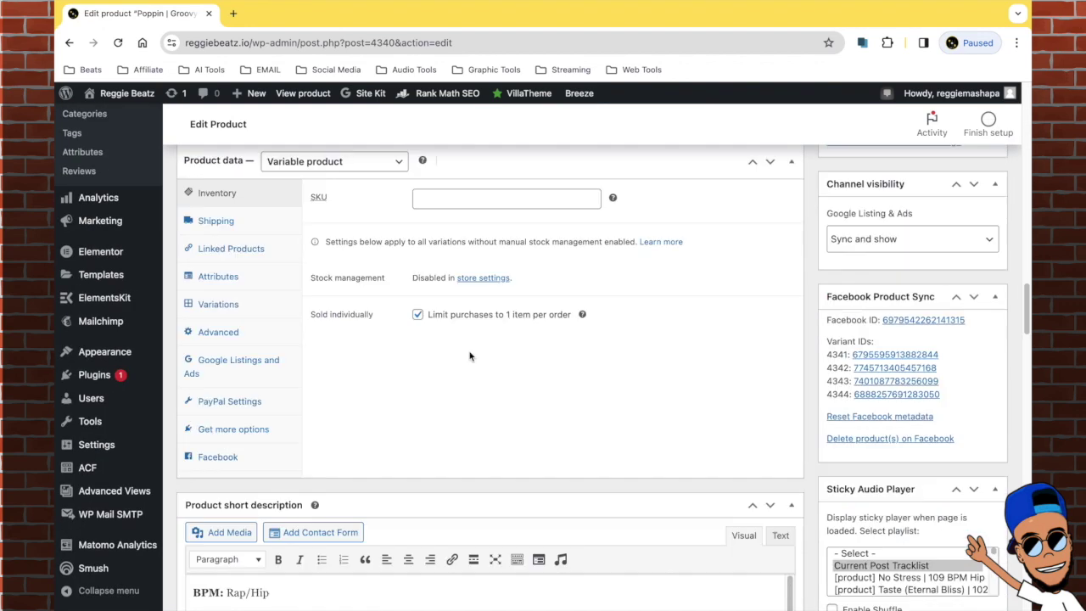
{"action": "left_click", "coordinate": [240, 342]}
{"action": "left_click", "coordinate": [442, 322]}
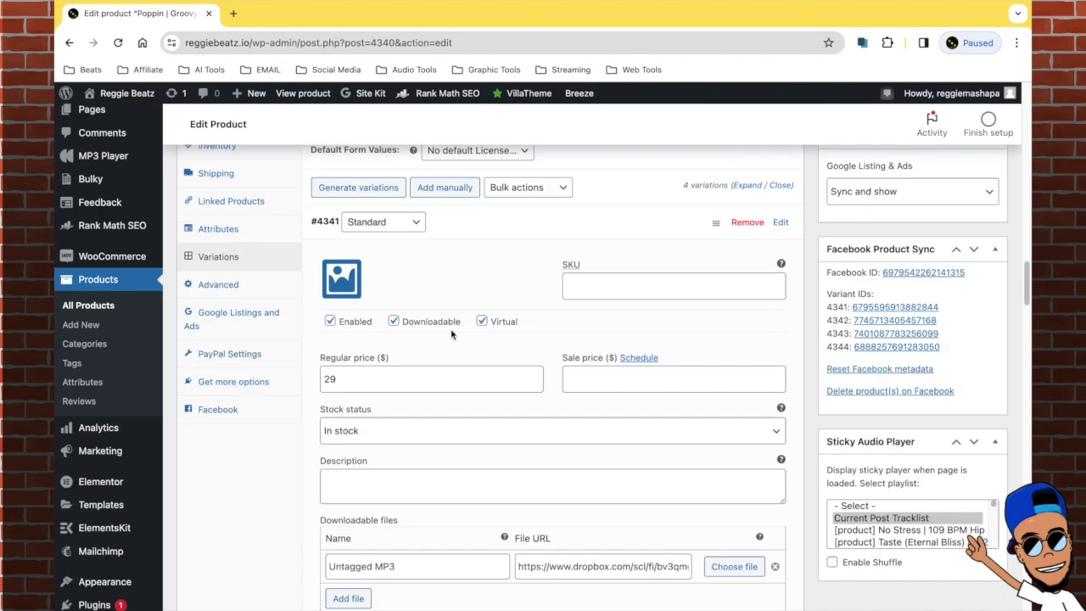
- Scroll through variation #4341's price and its MP3, WAV and stem download files
{"action": "scroll", "coordinate": [547, 373], "scroll_direction": "down", "scroll_amount": 5}
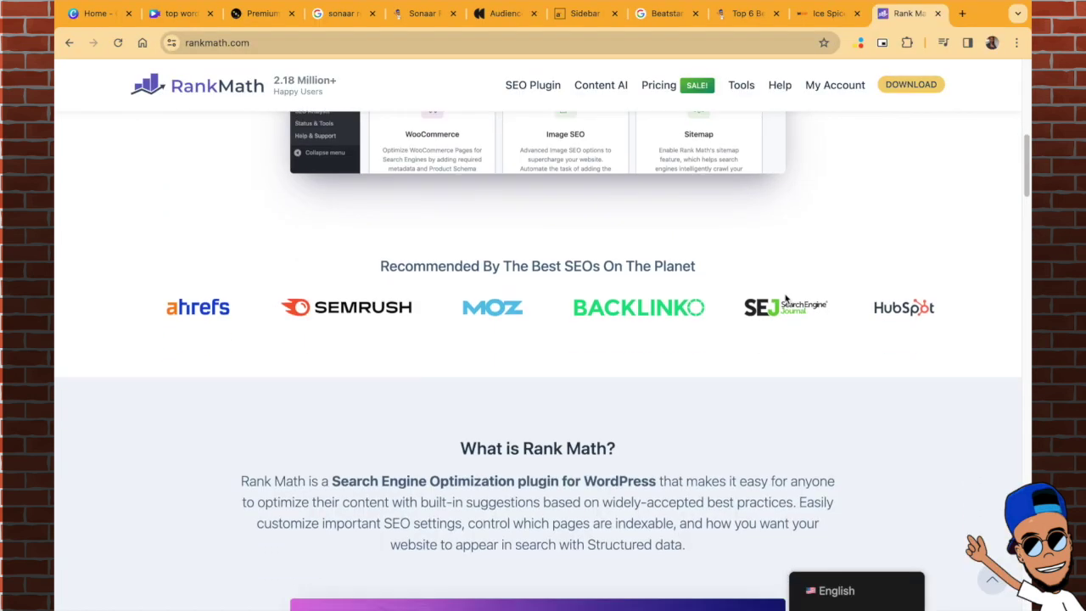
{"action": "scroll", "coordinate": [786, 300], "scroll_direction": "down", "scroll_amount": 1}
{"action": "scroll", "coordinate": [786, 299], "scroll_direction": "down", "scroll_amount": 3}
{"action": "scroll", "coordinate": [786, 300], "scroll_direction": "down", "scroll_amount": 2}
{"action": "scroll", "coordinate": [786, 300], "scroll_direction": "down", "scroll_amount": 2}
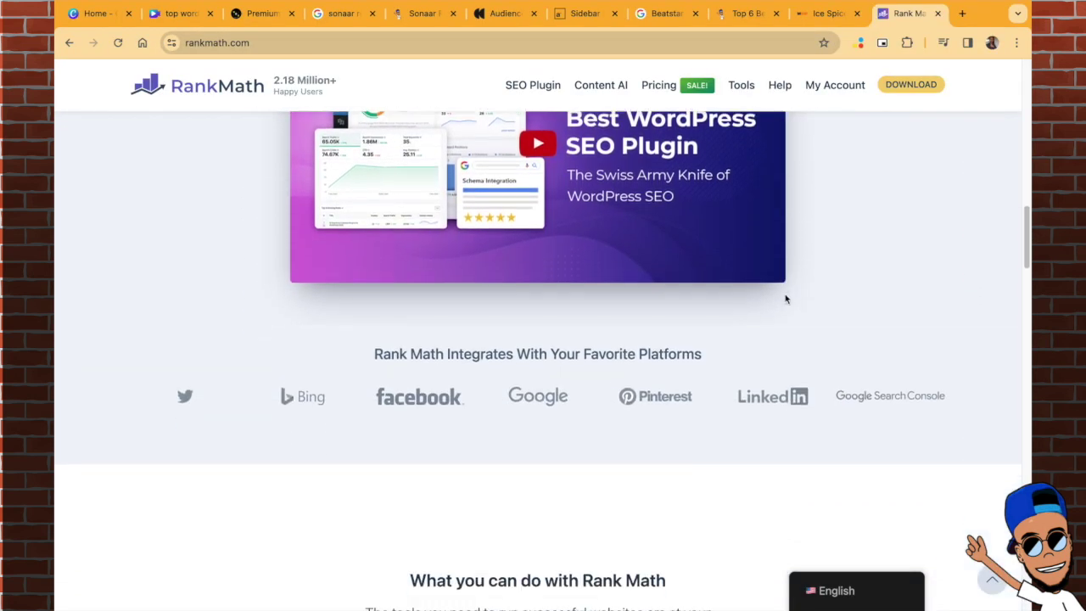
{"action": "scroll", "coordinate": [786, 300], "scroll_direction": "down", "scroll_amount": 2}
{"action": "scroll", "coordinate": [787, 299], "scroll_direction": "down", "scroll_amount": 3}
{"action": "scroll", "coordinate": [786, 299], "scroll_direction": "down", "scroll_amount": 2}
{"action": "scroll", "coordinate": [786, 299], "scroll_direction": "down", "scroll_amount": 3}
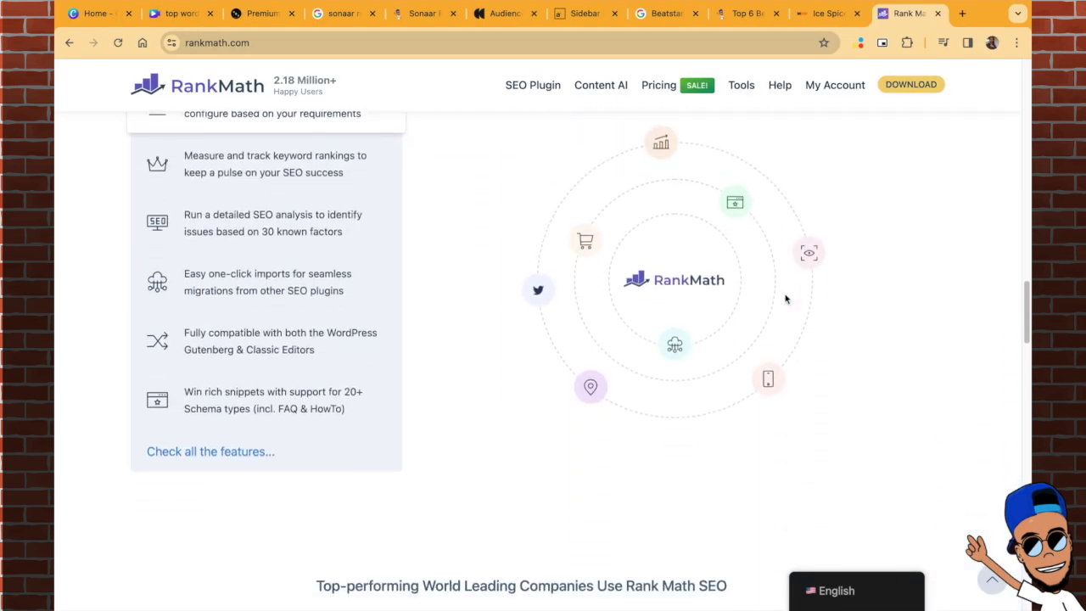
{"action": "scroll", "coordinate": [786, 299], "scroll_direction": "down", "scroll_amount": 2}
{"action": "scroll", "coordinate": [787, 299], "scroll_direction": "down", "scroll_amount": 3}
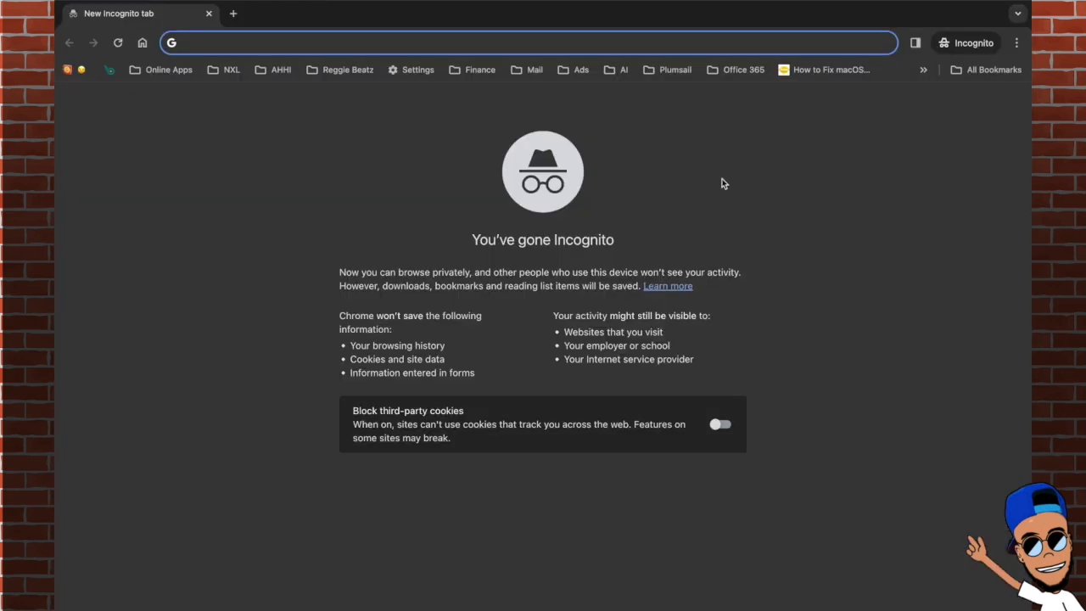
- Search Google for 'drake type beat' in an Incognito tab and scroll the results
{"action": "type", "text": "drake "}
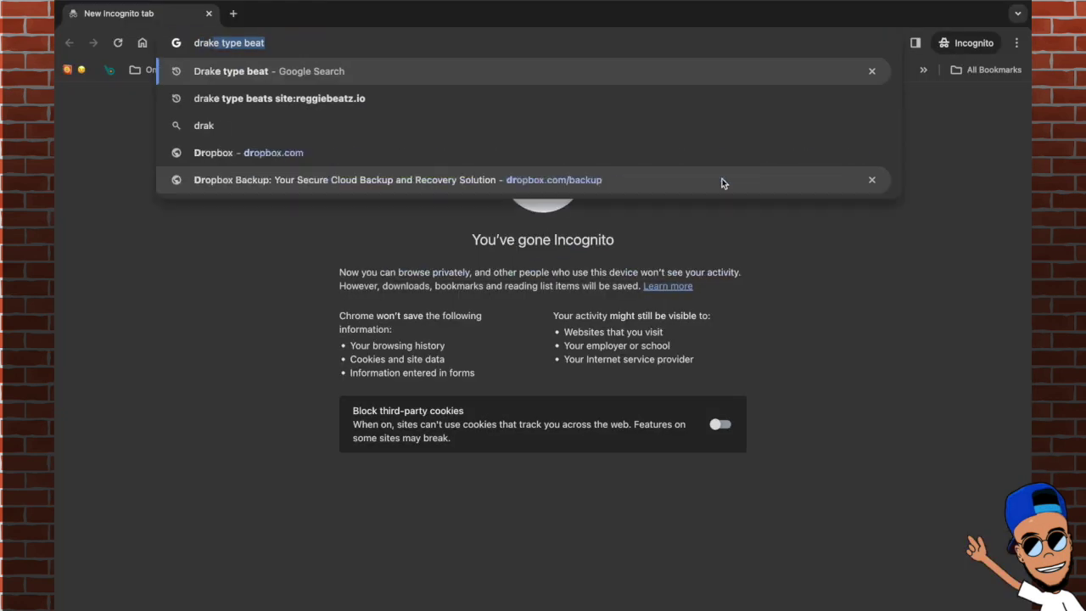
{"action": "type", "text": "tyoev"}
{"action": "key", "text": "super+a"}
{"action": "type", "text": "drake ty"}
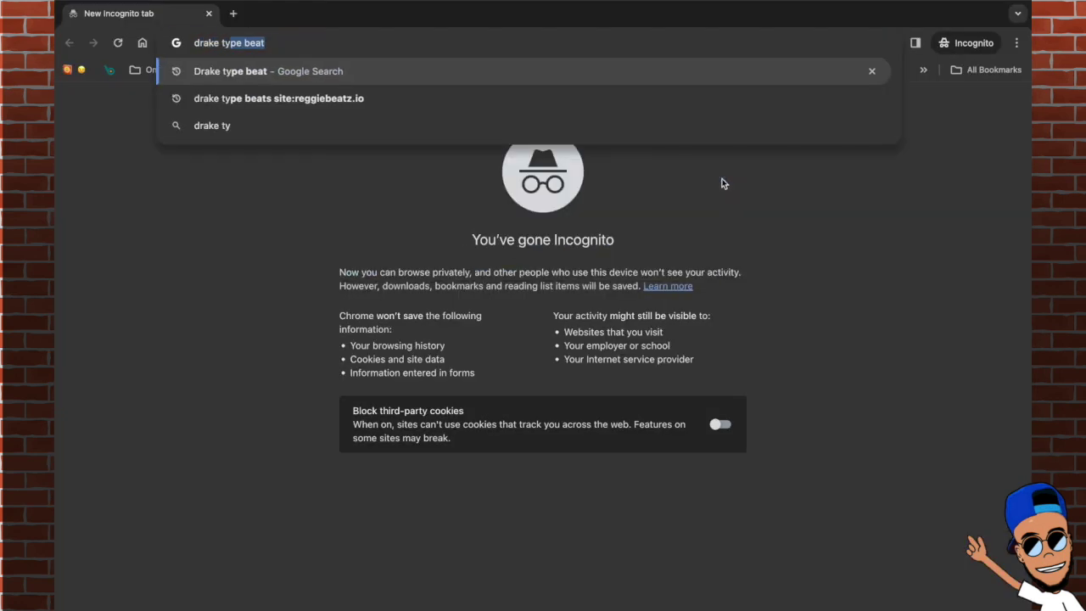
{"action": "type", "text": "pe beat"}
{"action": "key", "text": "Return"}
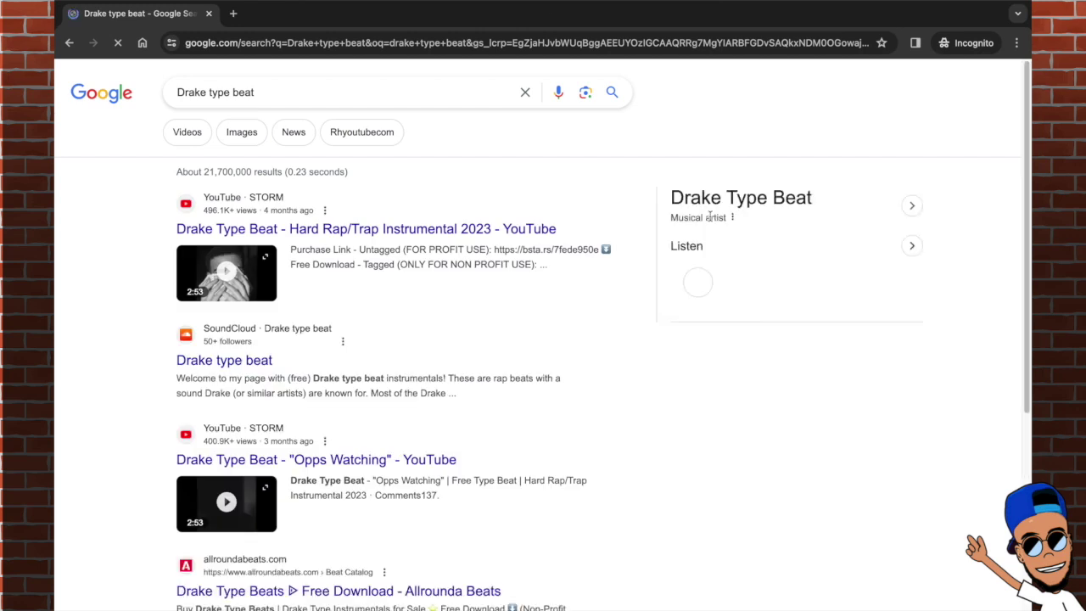
{"action": "scroll", "coordinate": [266, 366], "scroll_direction": "down", "scroll_amount": 3}
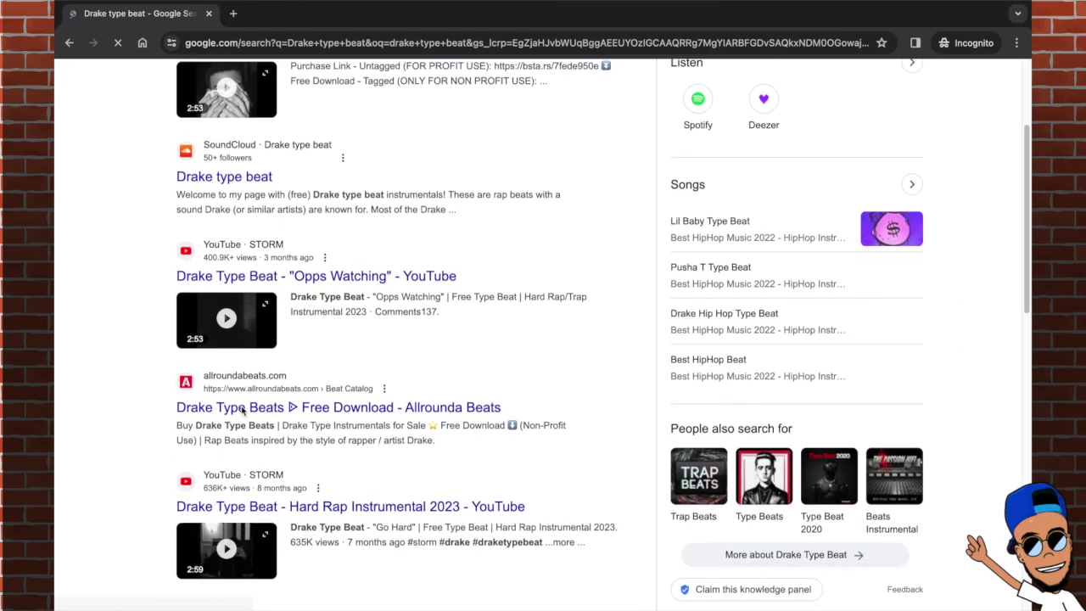
{"action": "scroll", "coordinate": [262, 405], "scroll_direction": "down", "scroll_amount": 1}
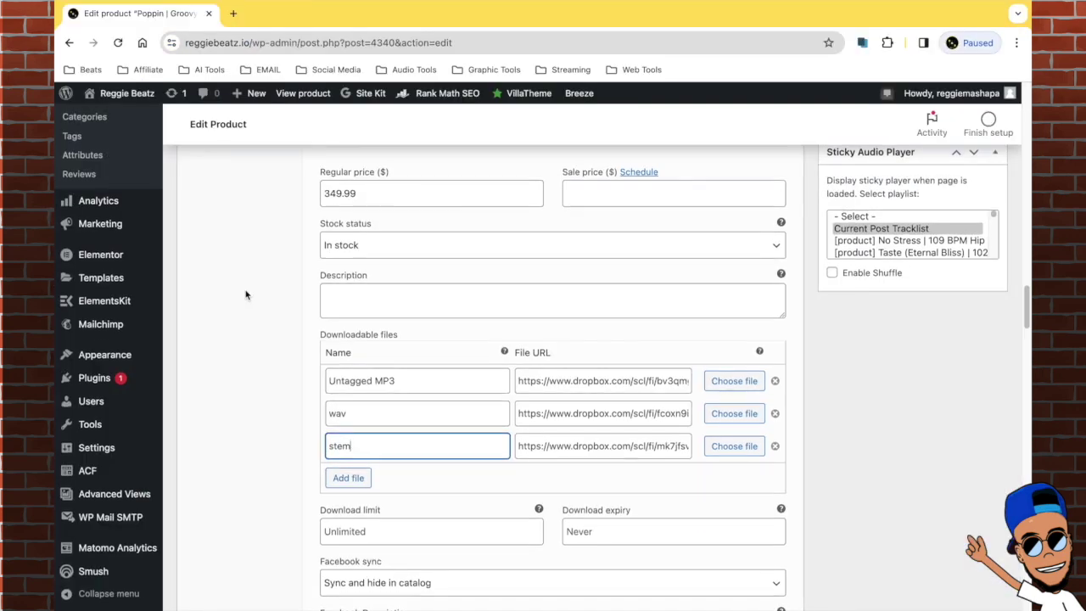
- Edit the product's meta description in Rank Math's search snippet editor
{"action": "scroll", "coordinate": [246, 291], "scroll_direction": "down", "scroll_amount": 5}
{"action": "scroll", "coordinate": [246, 290], "scroll_direction": "down", "scroll_amount": 5}
{"action": "scroll", "coordinate": [259, 356], "scroll_direction": "up", "scroll_amount": 1}
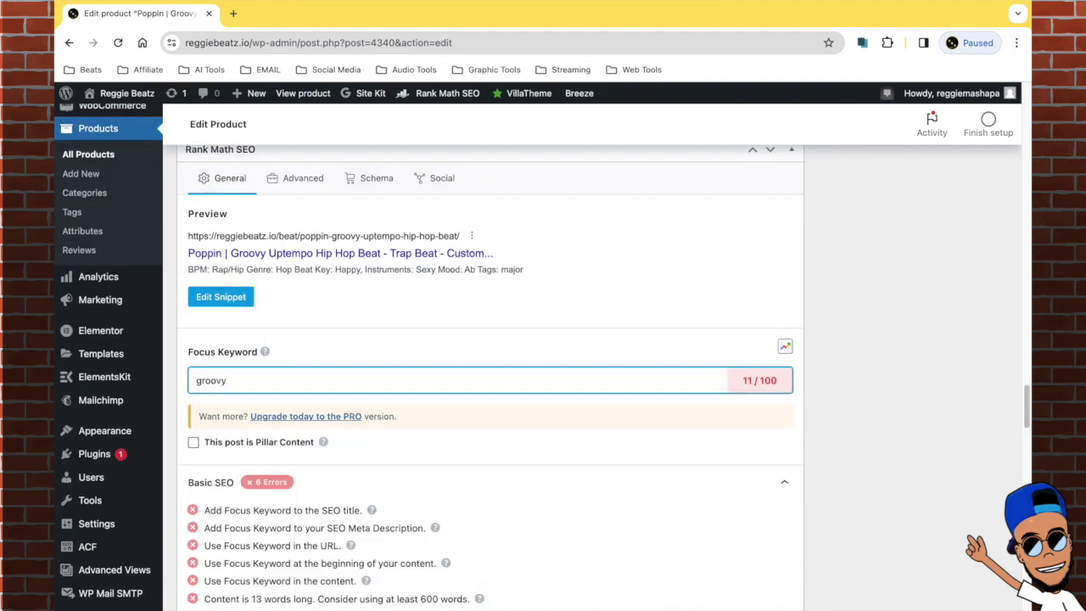
{"action": "scroll", "coordinate": [398, 361], "scroll_direction": "down", "scroll_amount": 1}
{"action": "scroll", "coordinate": [431, 341], "scroll_direction": "down", "scroll_amount": 1}
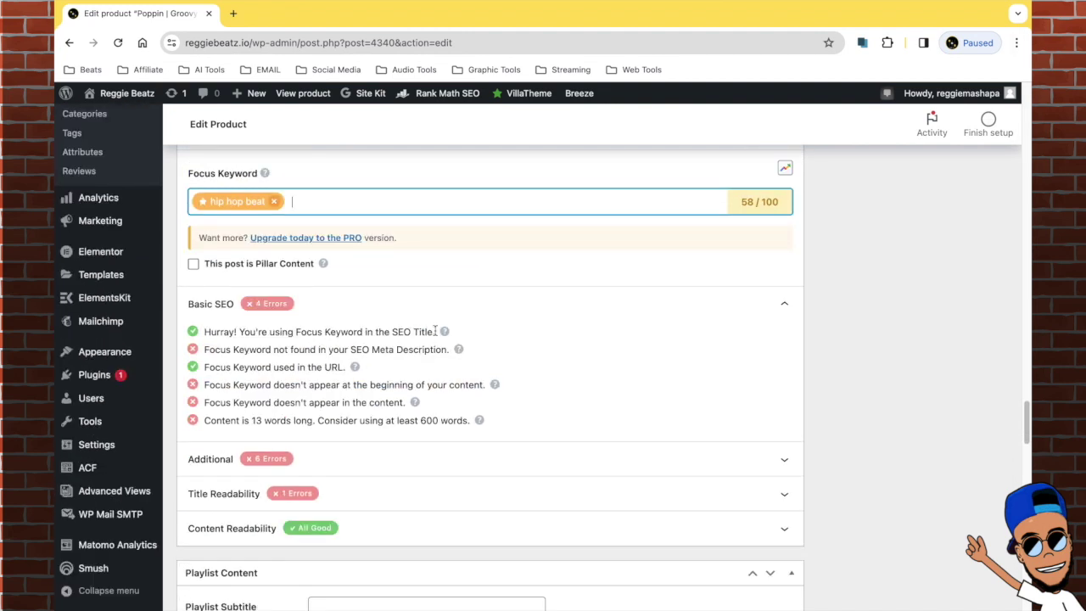
{"action": "scroll", "coordinate": [455, 354], "scroll_direction": "up", "scroll_amount": 1}
{"action": "scroll", "coordinate": [340, 331], "scroll_direction": "up", "scroll_amount": 1}
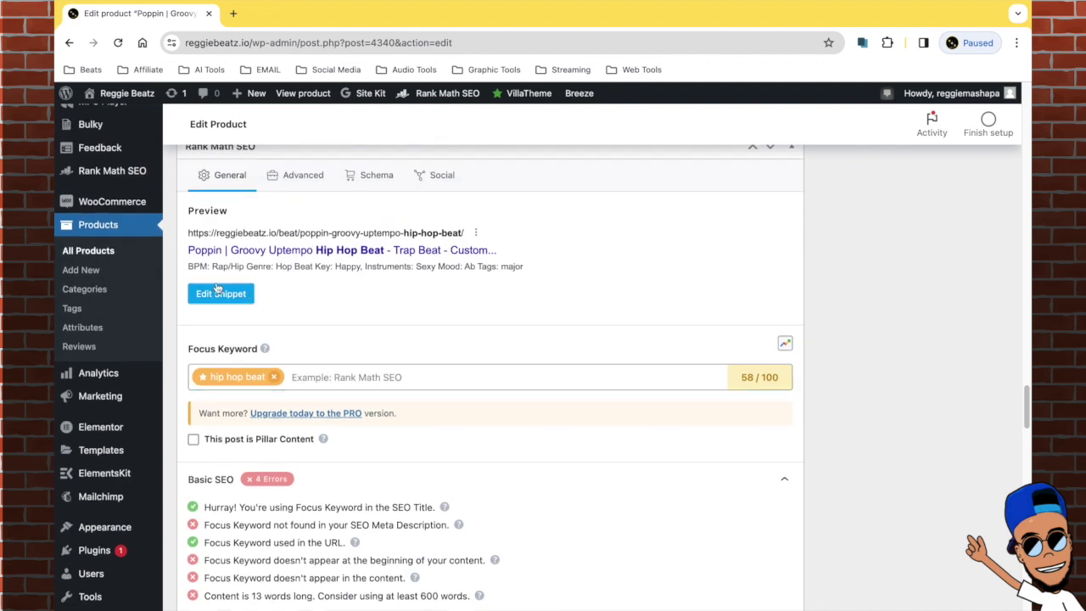
{"action": "left_click", "coordinate": [218, 291]}
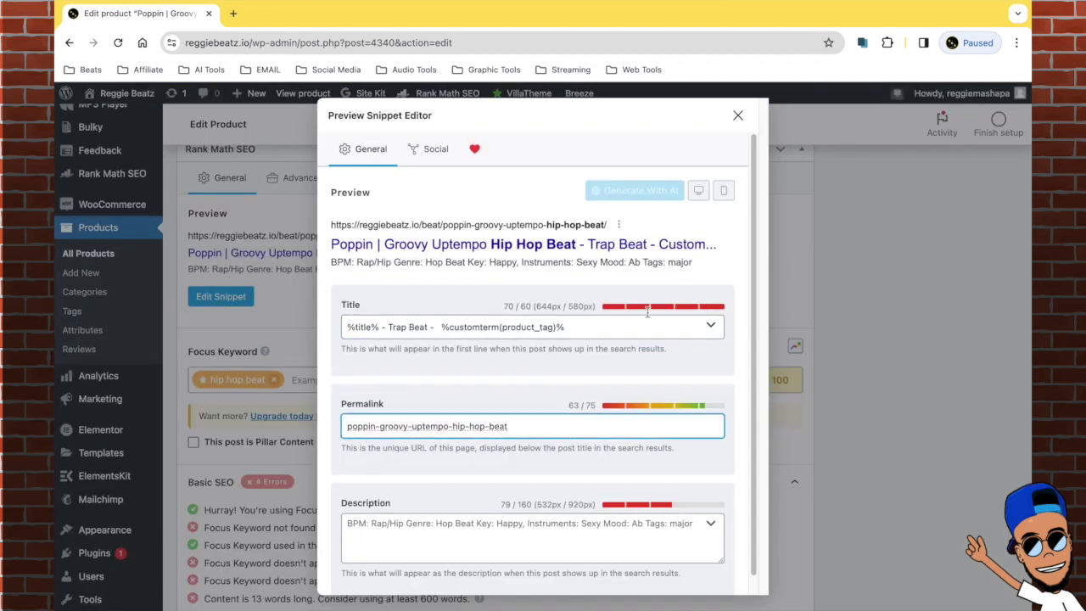
{"action": "left_click", "coordinate": [738, 116]}
{"action": "left_click", "coordinate": [245, 297]}
{"action": "type", "text": "Hip Hop beat"}
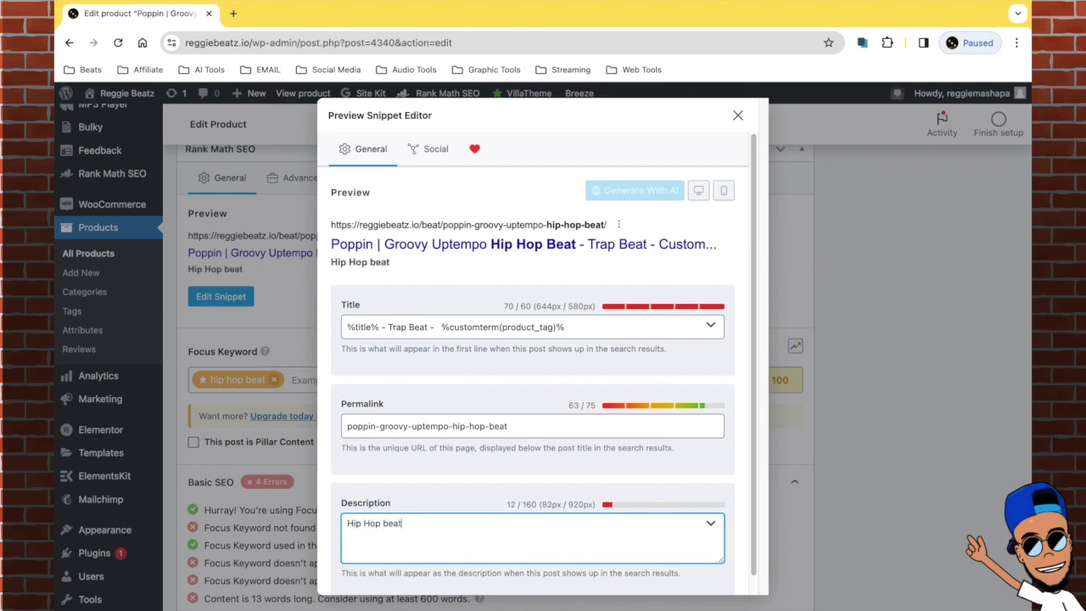
{"action": "left_click", "coordinate": [739, 124]}
- Finish the description's hip hop sentence with 'beat' and review the Rank Math panel
{"action": "scroll", "coordinate": [344, 449], "scroll_direction": "down", "scroll_amount": 1}
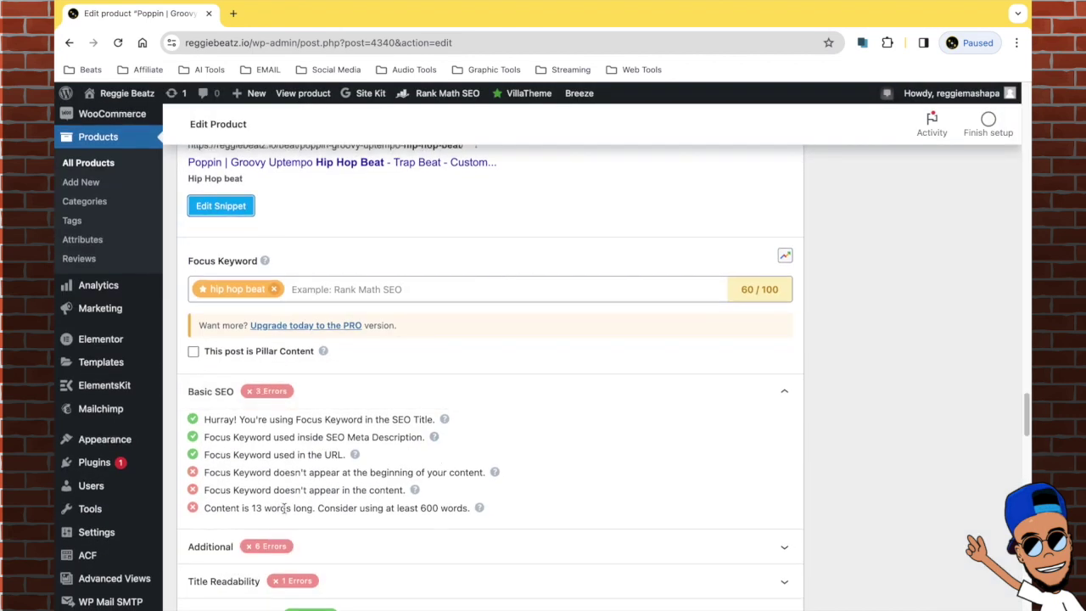
{"action": "scroll", "coordinate": [381, 471], "scroll_direction": "up", "scroll_amount": 6}
{"action": "scroll", "coordinate": [340, 473], "scroll_direction": "up", "scroll_amount": 1}
{"action": "scroll", "coordinate": [303, 475], "scroll_direction": "down", "scroll_amount": 1}
{"action": "scroll", "coordinate": [303, 474], "scroll_direction": "down", "scroll_amount": 2}
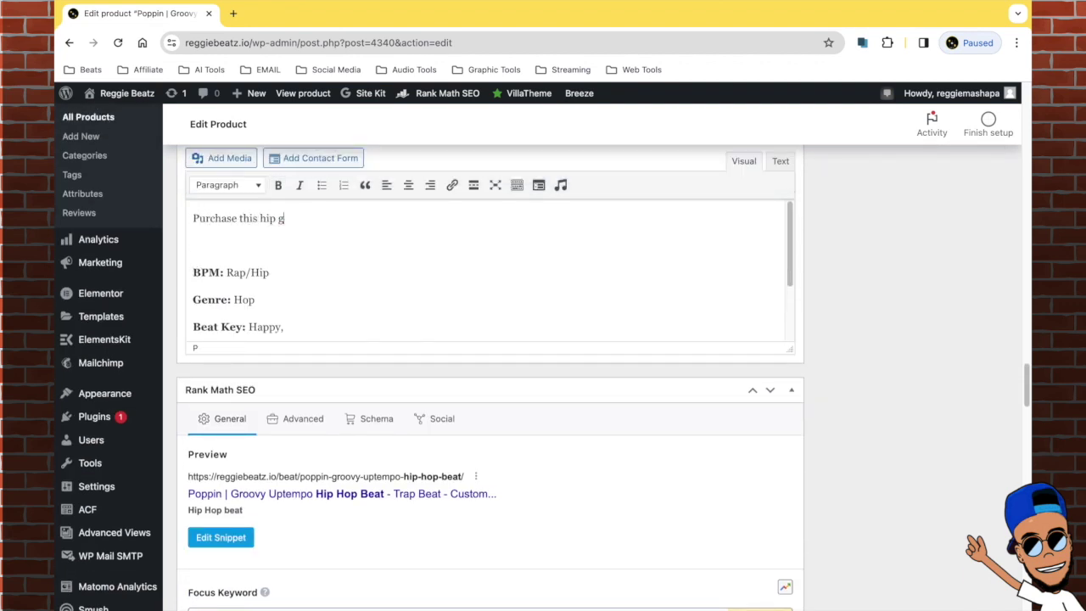
{"action": "type", "text": "beat"}
{"action": "scroll", "coordinate": [295, 366], "scroll_direction": "down", "scroll_amount": 1}
{"action": "scroll", "coordinate": [295, 366], "scroll_direction": "down", "scroll_amount": 4}
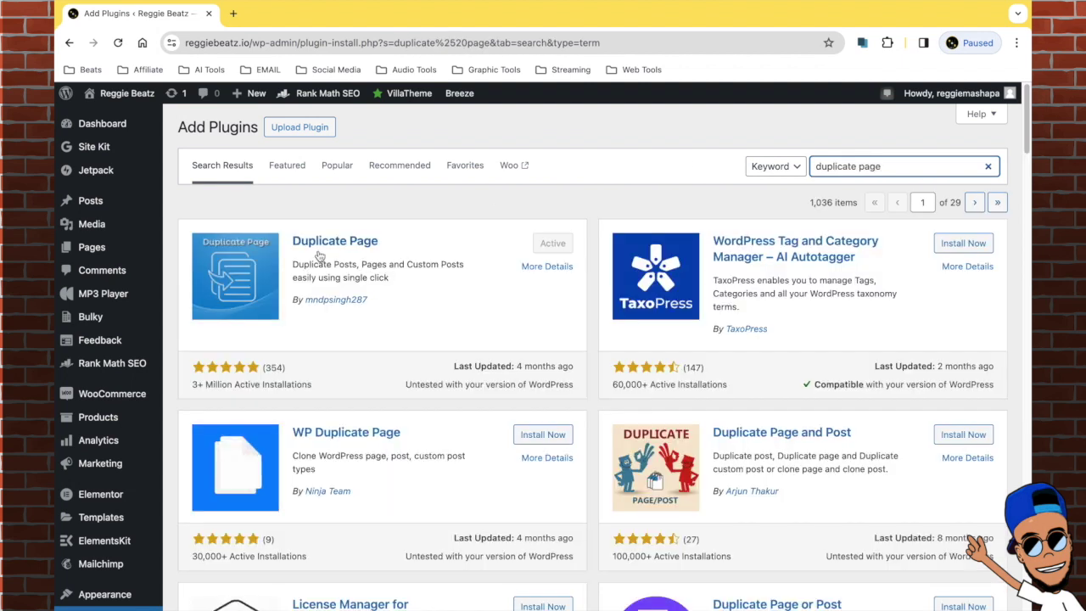
- Review the already-installed Duplicate Page plugin's details, then return to All Products
{"action": "left_click", "coordinate": [335, 241]}
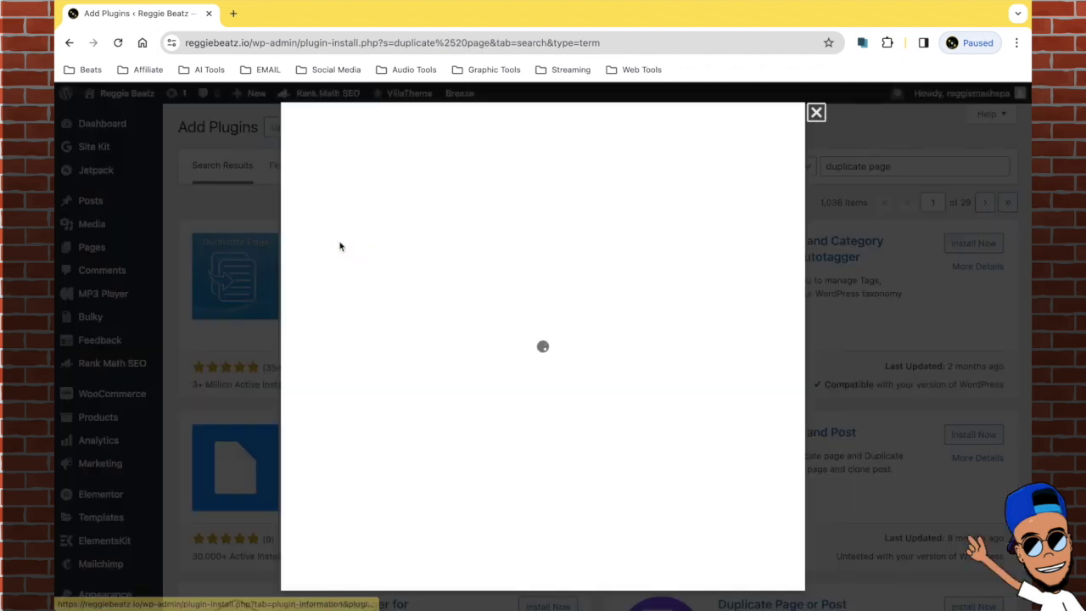
{"action": "scroll", "coordinate": [475, 255], "scroll_direction": "down", "scroll_amount": 2}
{"action": "scroll", "coordinate": [504, 276], "scroll_direction": "down", "scroll_amount": 10}
{"action": "scroll", "coordinate": [504, 276], "scroll_direction": "down", "scroll_amount": 5}
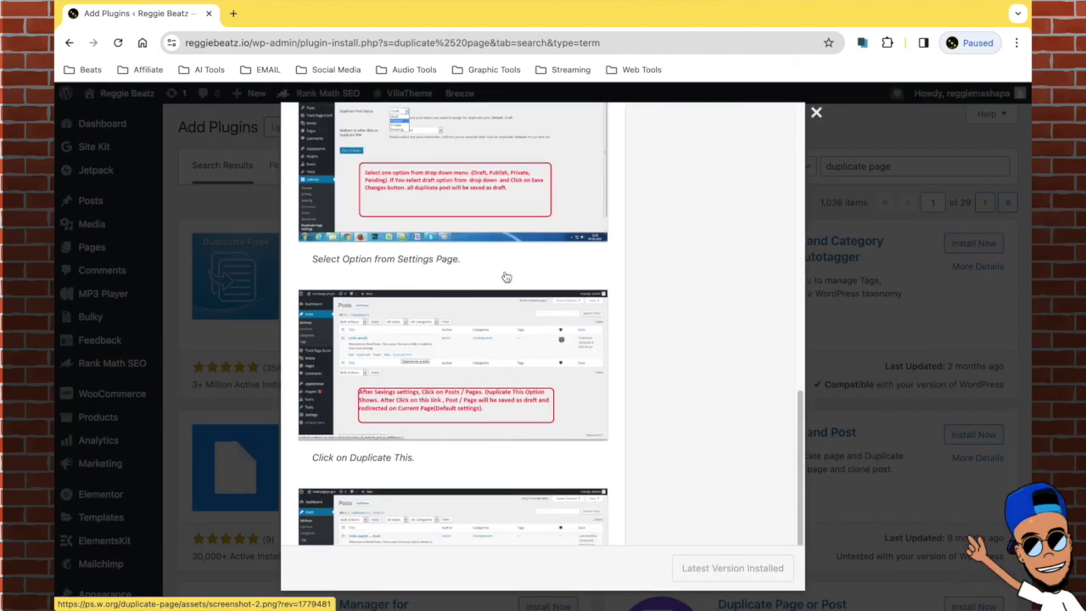
{"action": "scroll", "coordinate": [505, 276], "scroll_direction": "up", "scroll_amount": 15}
{"action": "left_click", "coordinate": [815, 112]}
{"action": "left_click", "coordinate": [98, 417]}
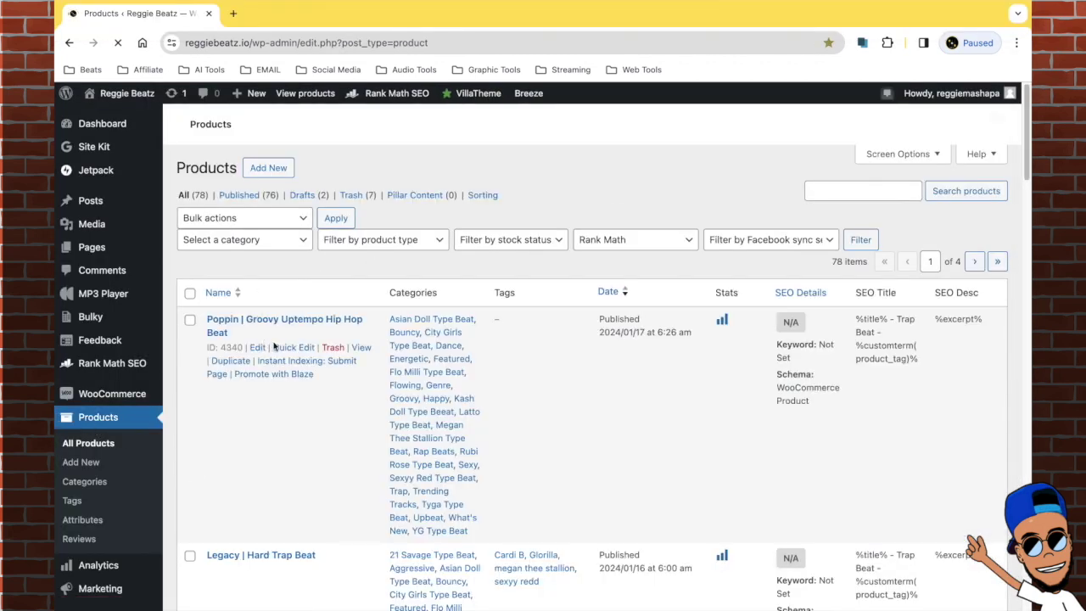
- Duplicate Legacy | Hard Trap Beat and retitle the copy 'New Beat'
{"action": "scroll", "coordinate": [274, 339], "scroll_direction": "down", "scroll_amount": 2}
{"action": "scroll", "coordinate": [271, 314], "scroll_direction": "down", "scroll_amount": 3}
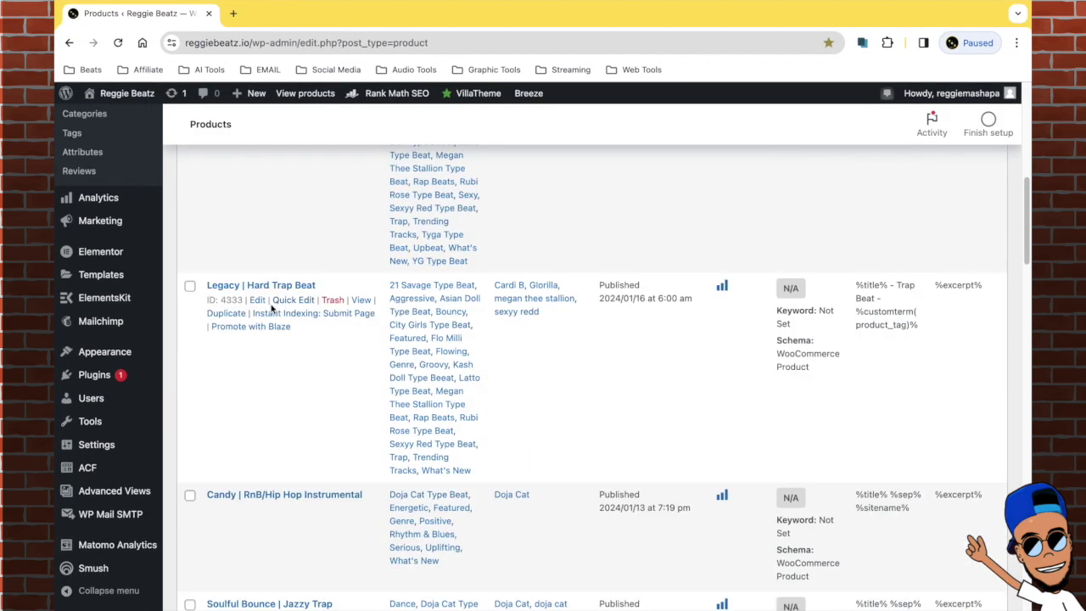
{"action": "left_click", "coordinate": [229, 313]}
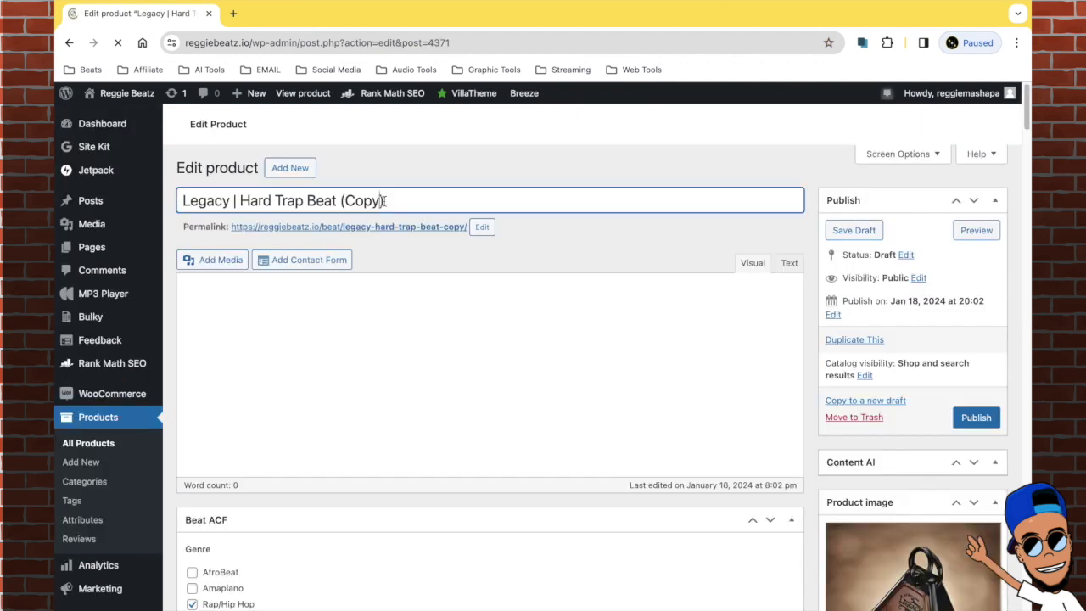
{"action": "type", "text": "Beat"}
- Set the beat artwork as the product image, leaving the tempo at 83
{"action": "scroll", "coordinate": [492, 339], "scroll_direction": "down", "scroll_amount": 5}
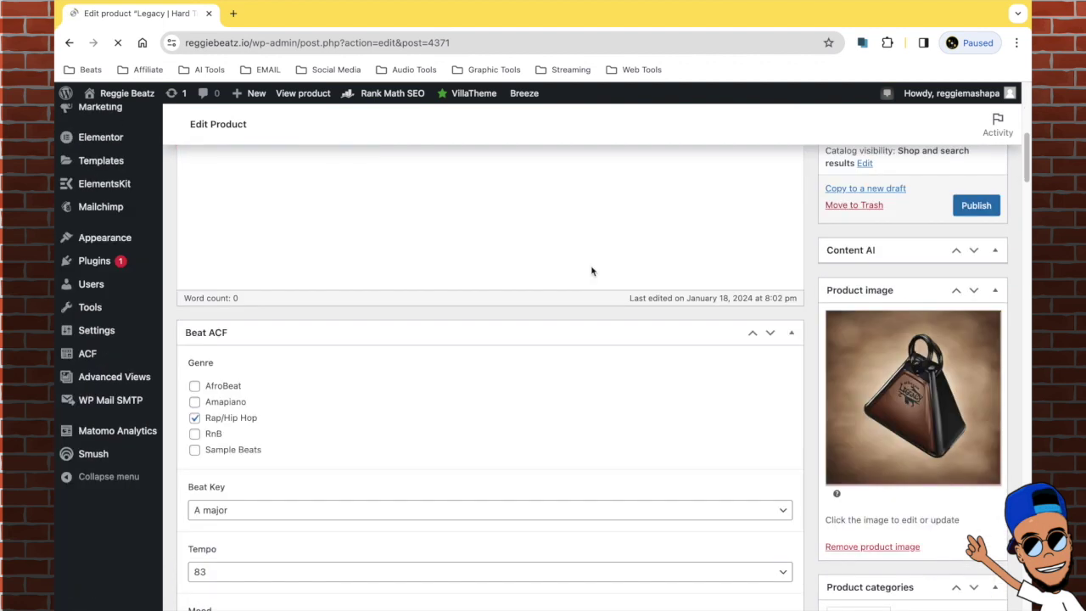
{"action": "left_click", "coordinate": [878, 384]}
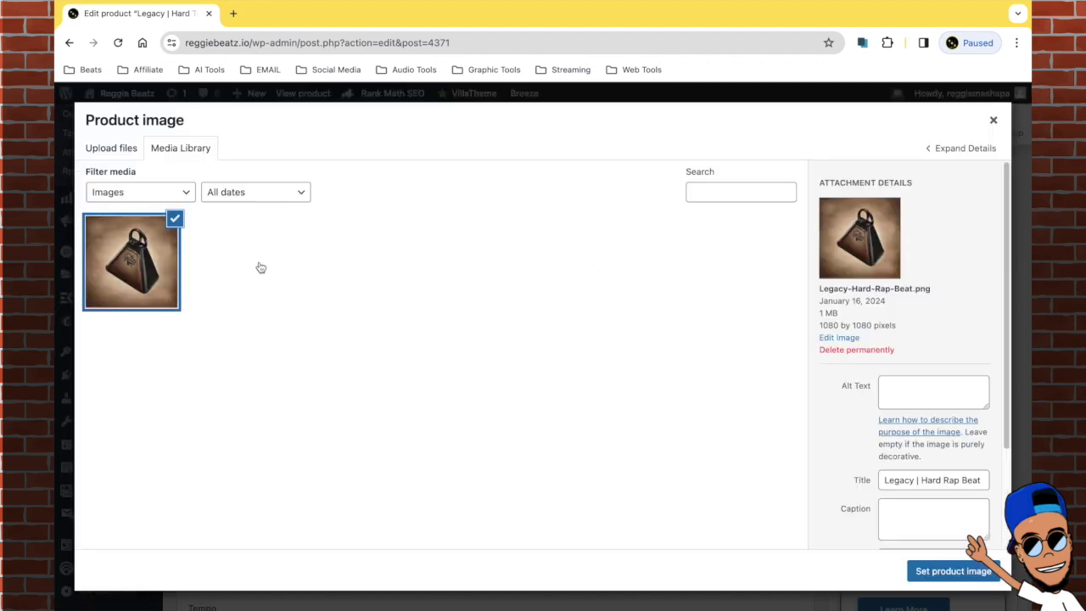
{"action": "left_click", "coordinate": [334, 260]}
{"action": "left_click", "coordinate": [952, 571]}
{"action": "scroll", "coordinate": [354, 350], "scroll_direction": "up", "scroll_amount": 5}
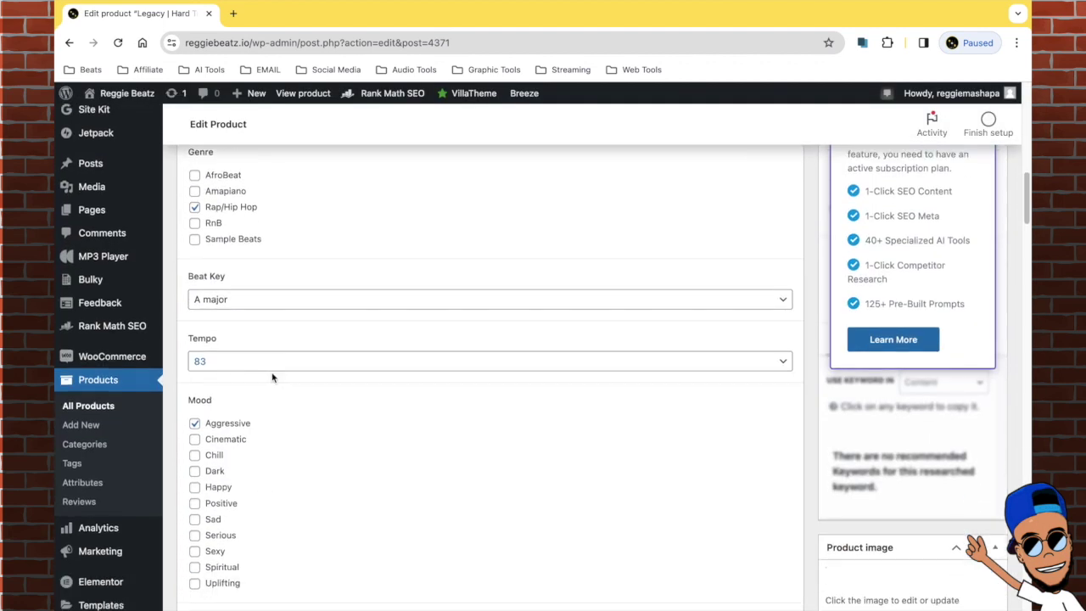
{"action": "left_click", "coordinate": [271, 374]}
{"action": "left_click", "coordinate": [262, 450]}
- Show the copy's license variations and expand variation #4373
{"action": "scroll", "coordinate": [262, 450], "scroll_direction": "down", "scroll_amount": 5}
{"action": "scroll", "coordinate": [255, 451], "scroll_direction": "down", "scroll_amount": 5}
{"action": "left_click", "coordinate": [221, 457]}
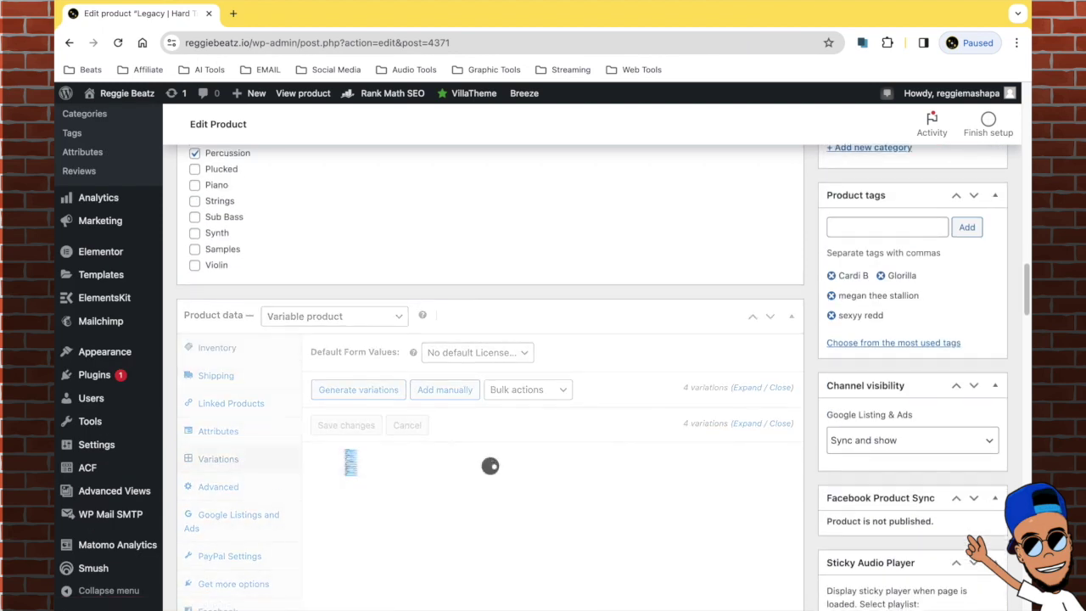
{"action": "left_click", "coordinate": [514, 428]}
{"action": "scroll", "coordinate": [514, 429], "scroll_direction": "down", "scroll_amount": 3}
{"action": "scroll", "coordinate": [514, 429], "scroll_direction": "down", "scroll_amount": 3}
{"action": "left_click_drag", "start_coordinate": [519, 375], "coordinate": [580, 375]}
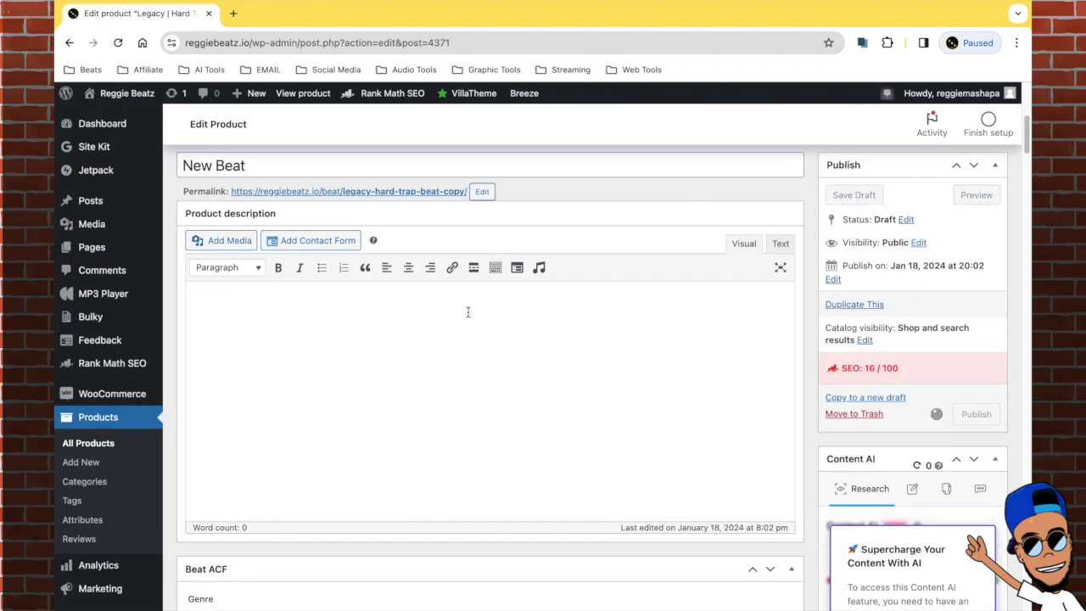
{"action": "scroll", "coordinate": [536, 332], "scroll_direction": "down", "scroll_amount": 1}
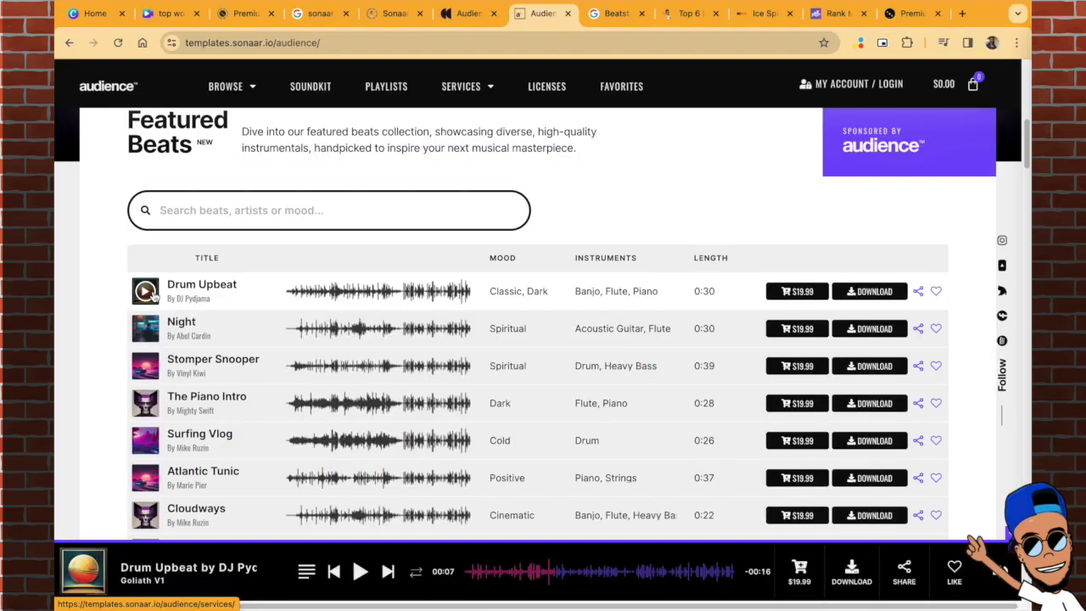
- Play Drum Upbeat and compare its Premium and Exclusive license options
{"action": "left_click", "coordinate": [154, 293]}
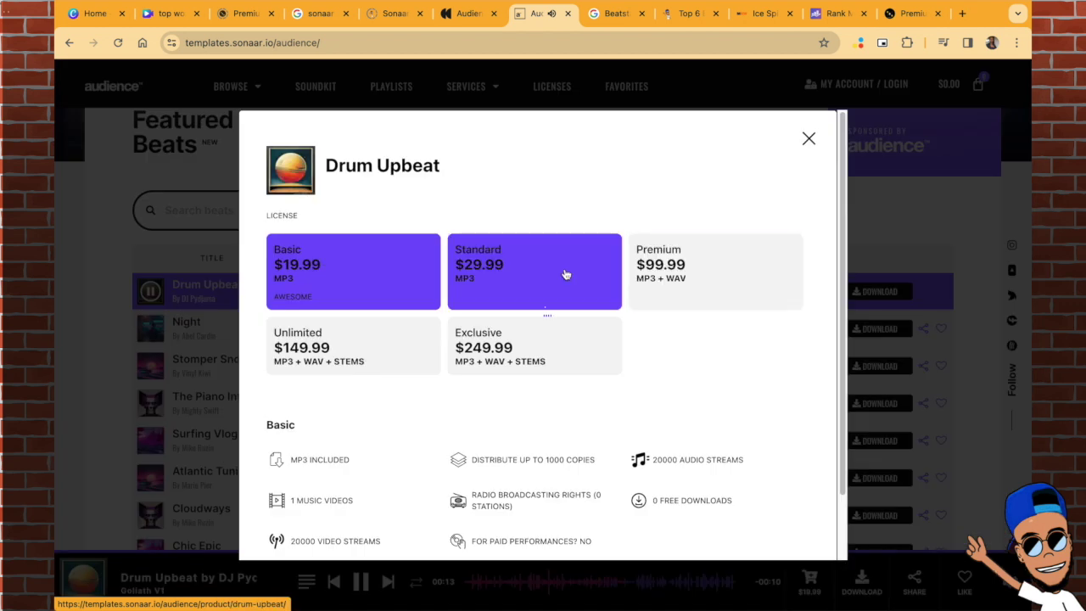
{"action": "left_click", "coordinate": [715, 271]}
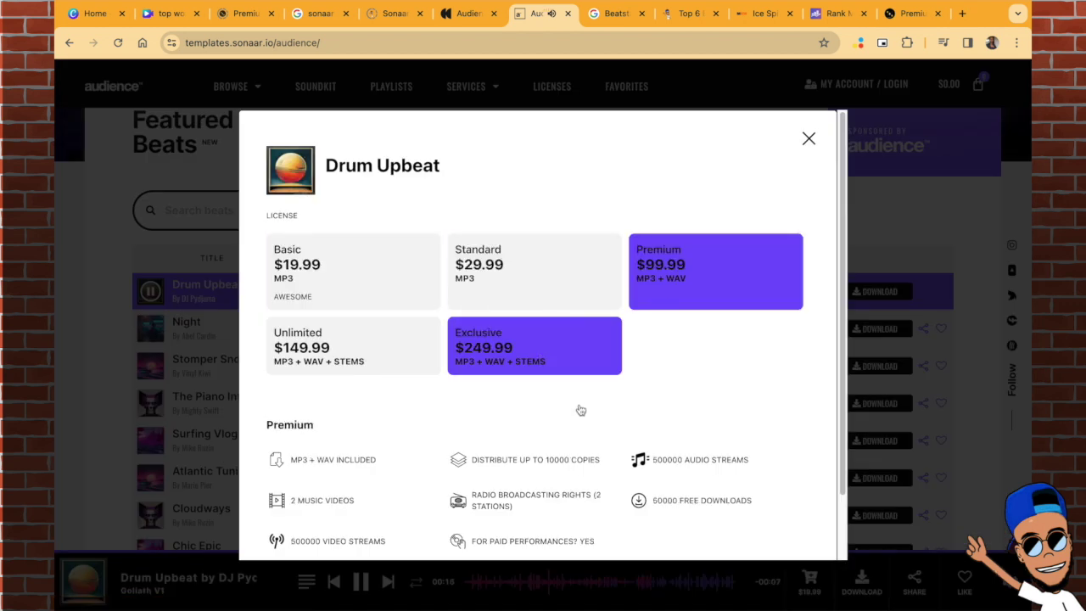
{"action": "left_click", "coordinate": [579, 365]}
{"action": "left_click", "coordinate": [808, 138]}
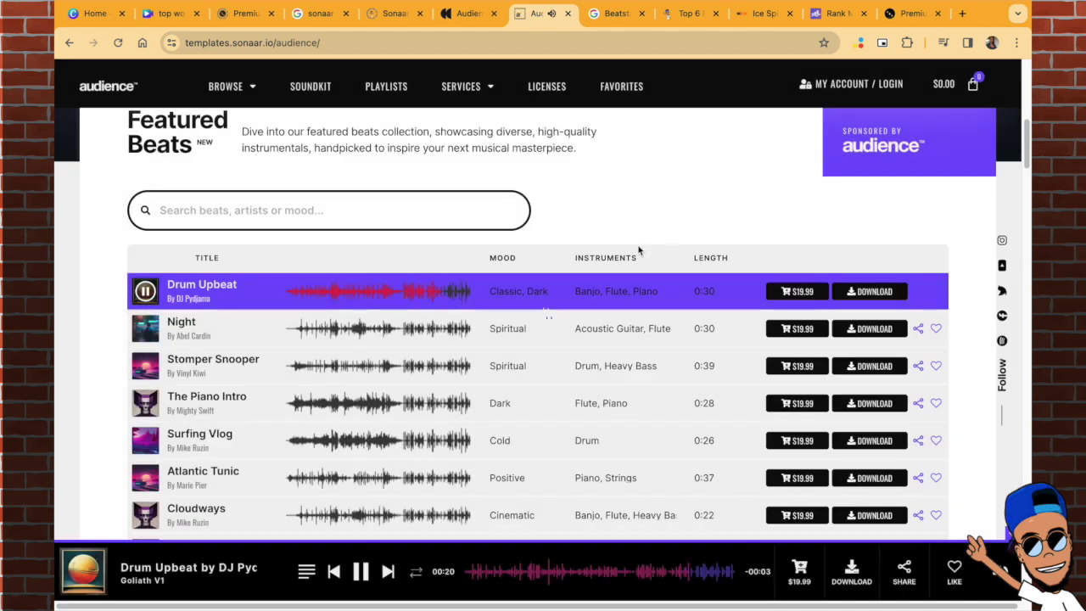
- Play Night, check the track queue and share options, then play Chic Epic
{"action": "left_click", "coordinate": [147, 330]}
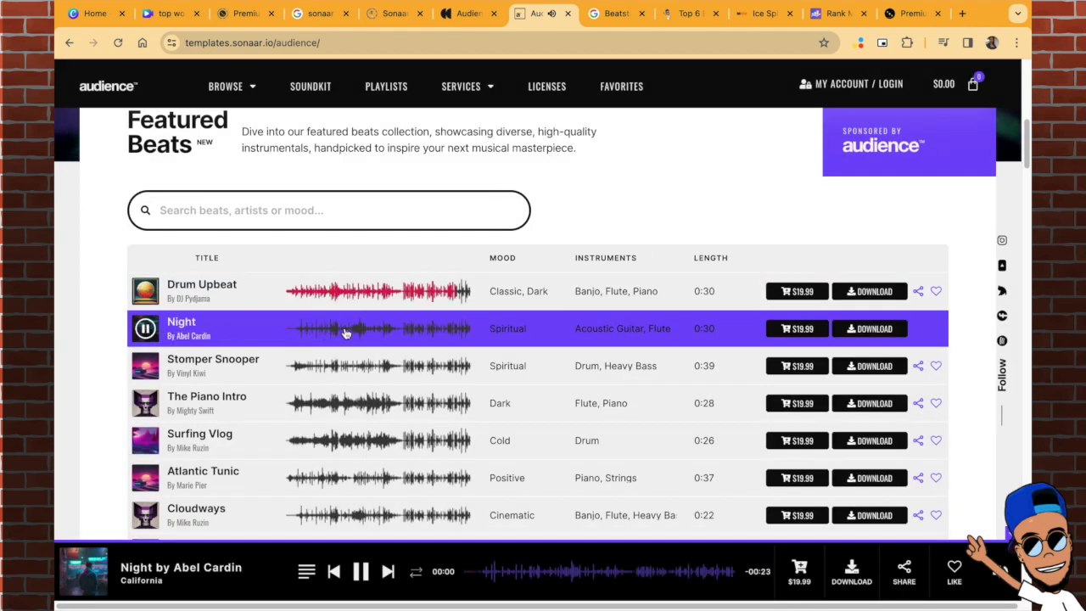
{"action": "left_click", "coordinate": [303, 575]}
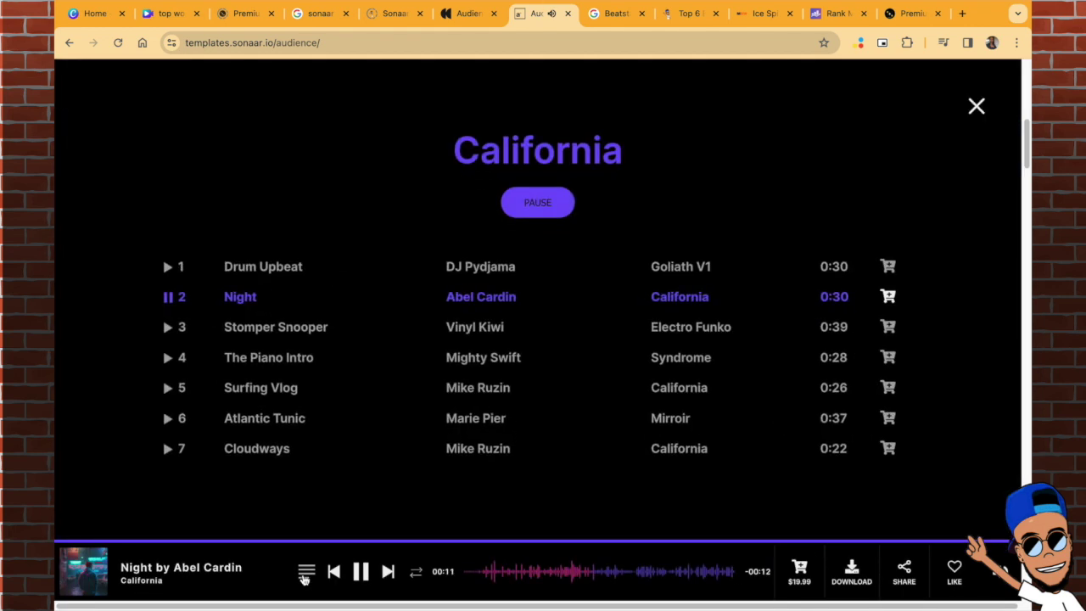
{"action": "left_click", "coordinate": [906, 572]}
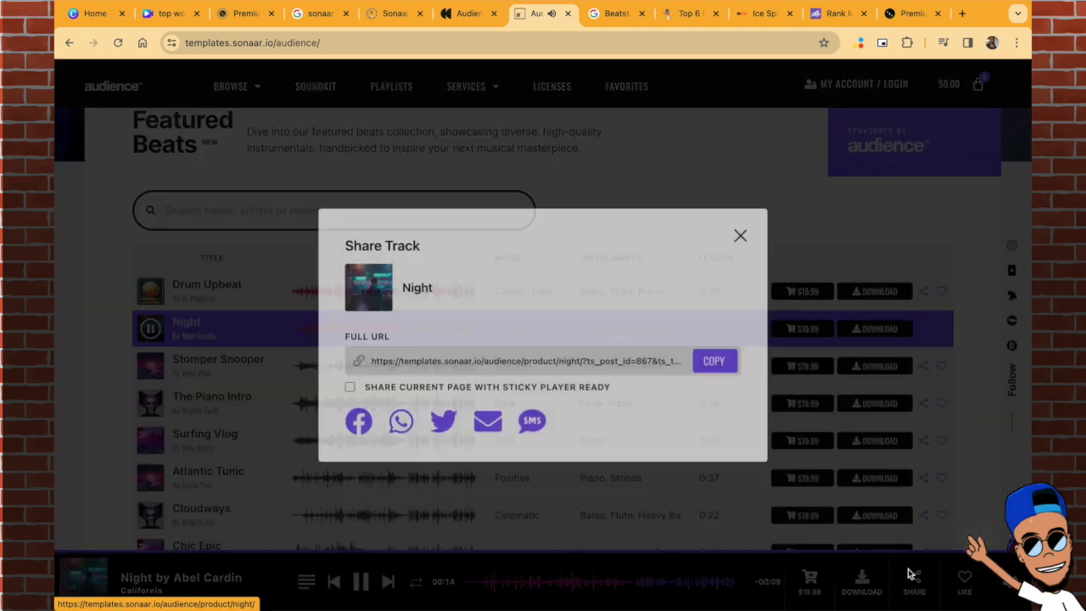
{"action": "left_click", "coordinate": [959, 539]}
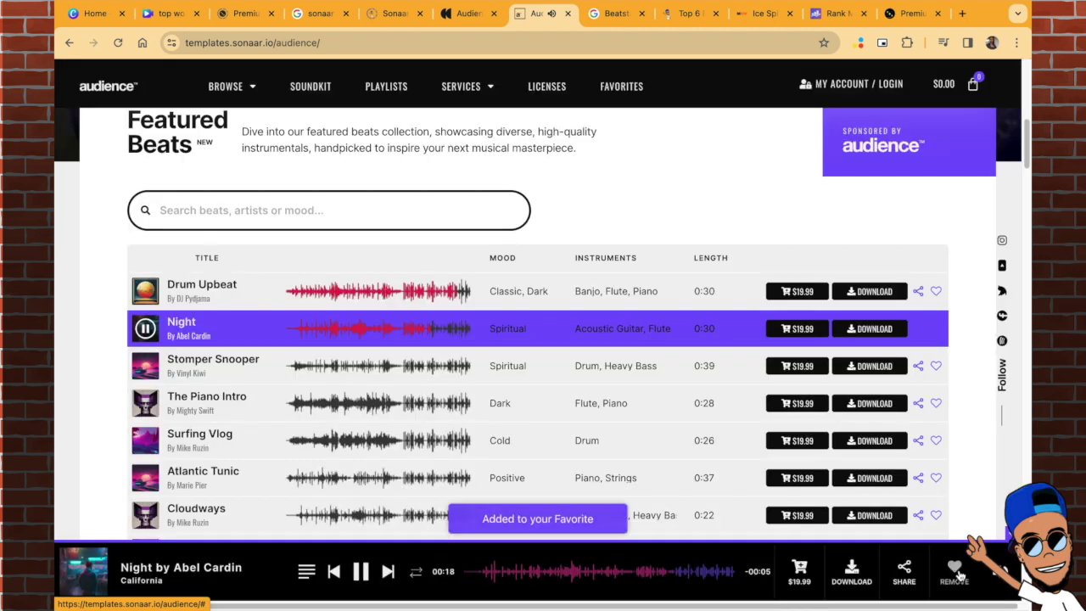
{"action": "scroll", "coordinate": [880, 475], "scroll_direction": "down", "scroll_amount": 4}
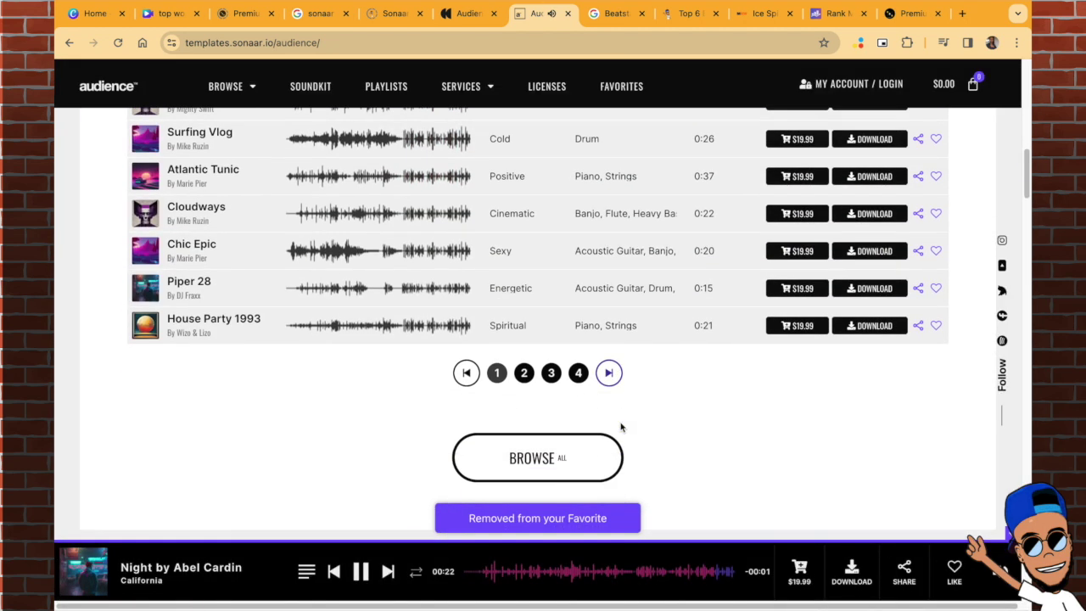
{"action": "scroll", "coordinate": [880, 390], "scroll_direction": "up", "scroll_amount": 1}
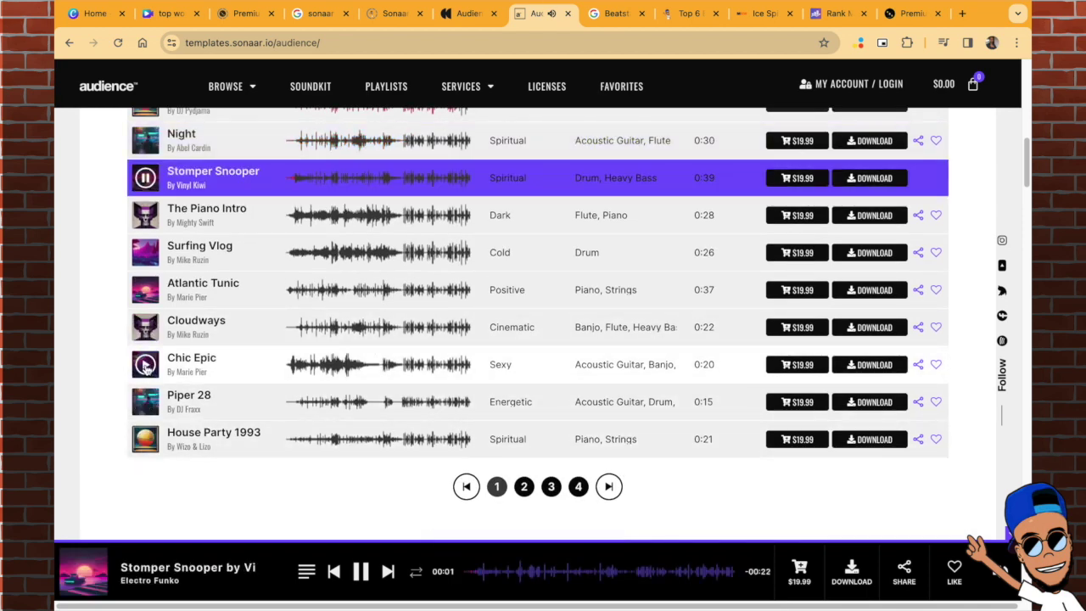
{"action": "left_click", "coordinate": [293, 365]}
{"action": "scroll", "coordinate": [303, 376], "scroll_direction": "up", "scroll_amount": 3}
- Scroll through the Sound Kits, Just Added carousel and footer, then back up
{"action": "scroll", "coordinate": [304, 379], "scroll_direction": "up", "scroll_amount": 7}
{"action": "scroll", "coordinate": [303, 379], "scroll_direction": "down", "scroll_amount": 5}
{"action": "scroll", "coordinate": [303, 379], "scroll_direction": "down", "scroll_amount": 5}
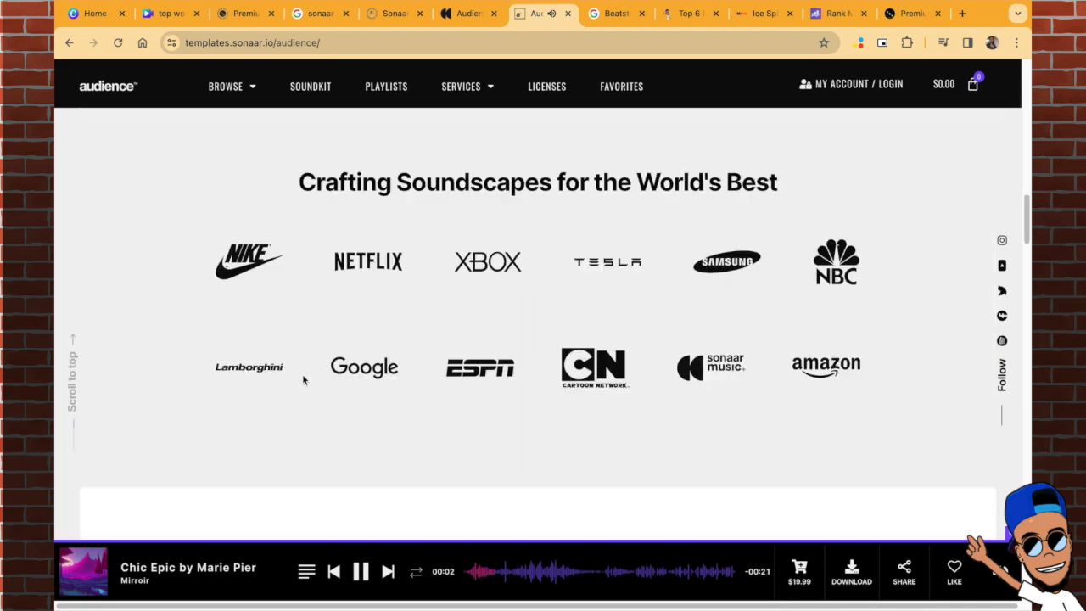
{"action": "scroll", "coordinate": [303, 379], "scroll_direction": "down", "scroll_amount": 5}
{"action": "scroll", "coordinate": [303, 380], "scroll_direction": "down", "scroll_amount": 5}
{"action": "scroll", "coordinate": [303, 380], "scroll_direction": "down", "scroll_amount": 5}
{"action": "scroll", "coordinate": [303, 380], "scroll_direction": "down", "scroll_amount": 5}
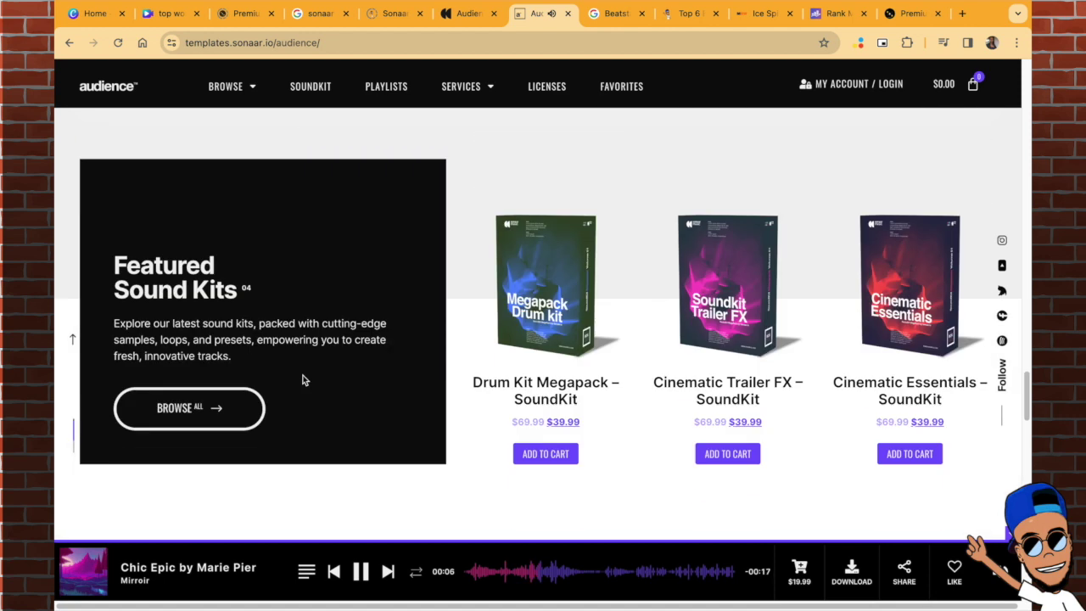
{"action": "scroll", "coordinate": [304, 380], "scroll_direction": "down", "scroll_amount": 5}
{"action": "scroll", "coordinate": [306, 380], "scroll_direction": "down", "scroll_amount": 5}
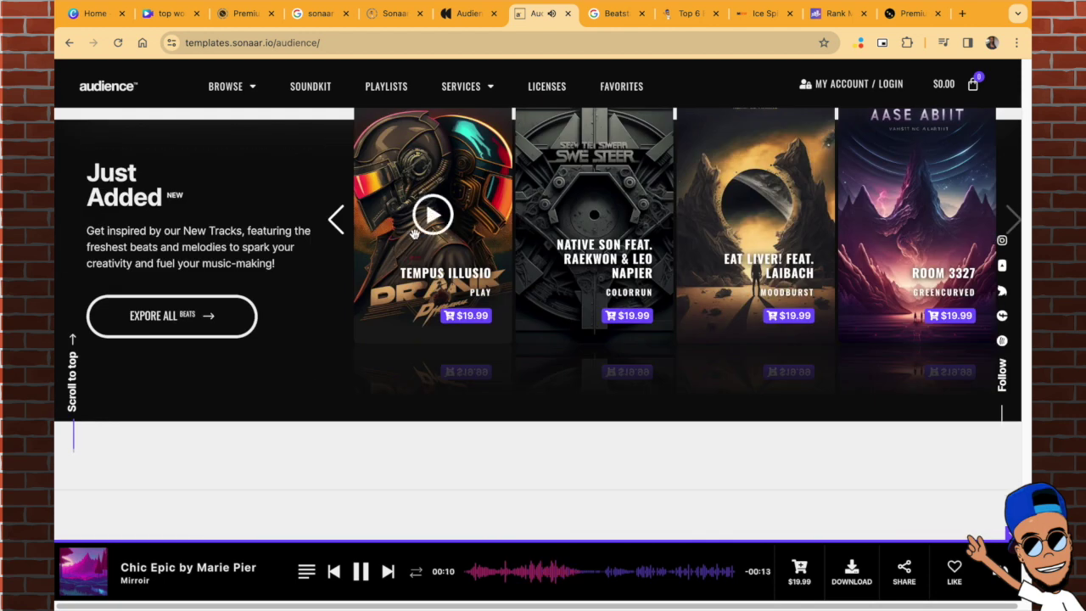
{"action": "scroll", "coordinate": [433, 227], "scroll_direction": "up", "scroll_amount": 1}
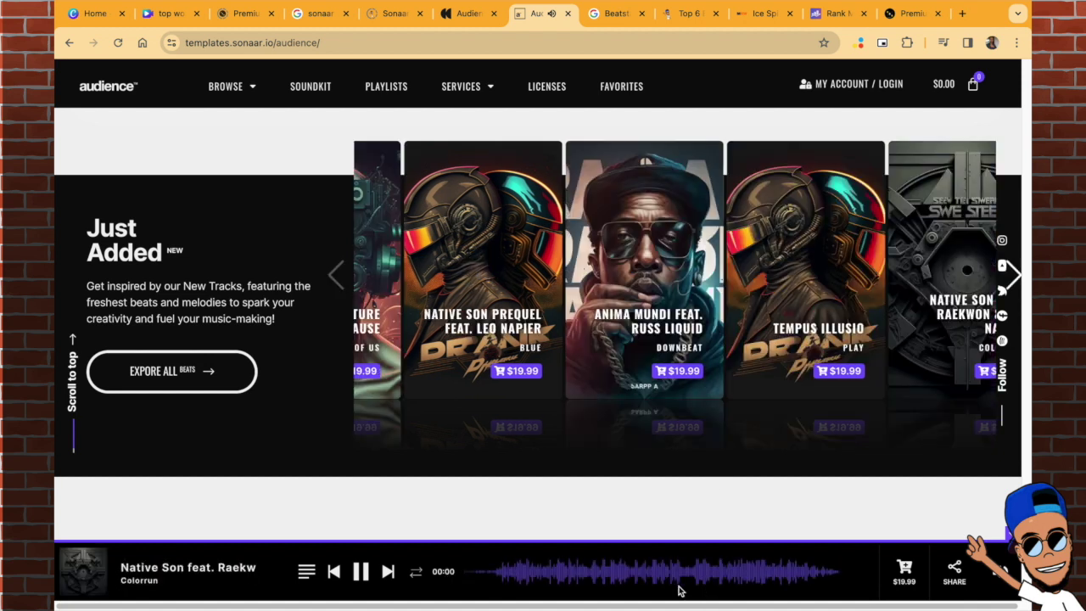
{"action": "scroll", "coordinate": [617, 479], "scroll_direction": "down", "scroll_amount": 10}
{"action": "scroll", "coordinate": [596, 451], "scroll_direction": "down", "scroll_amount": 5}
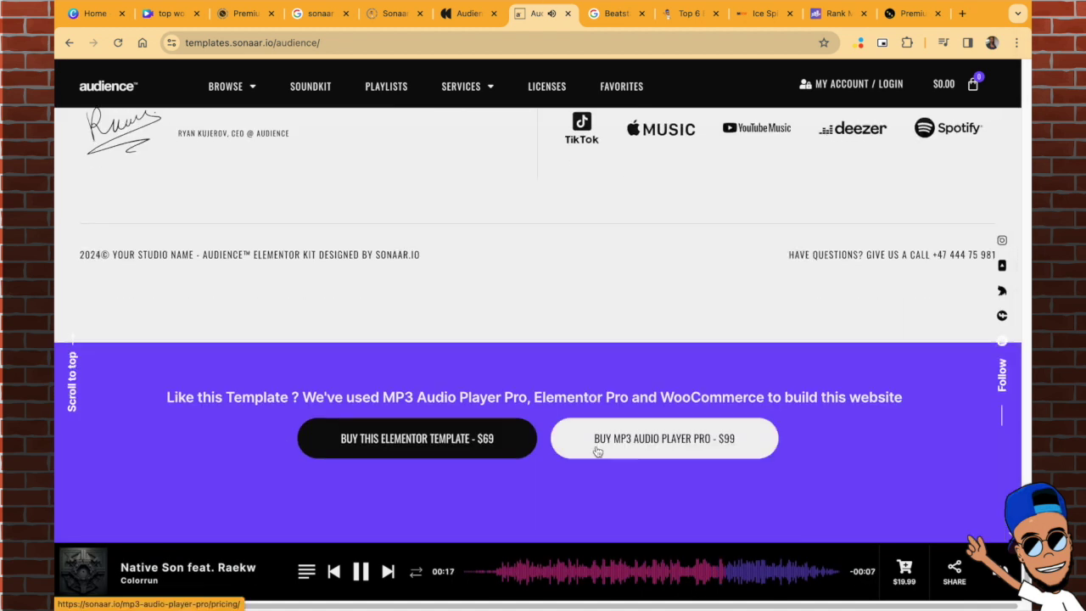
{"action": "scroll", "coordinate": [596, 450], "scroll_direction": "up", "scroll_amount": 16}
{"action": "scroll", "coordinate": [579, 556], "scroll_direction": "down", "scroll_amount": 5}
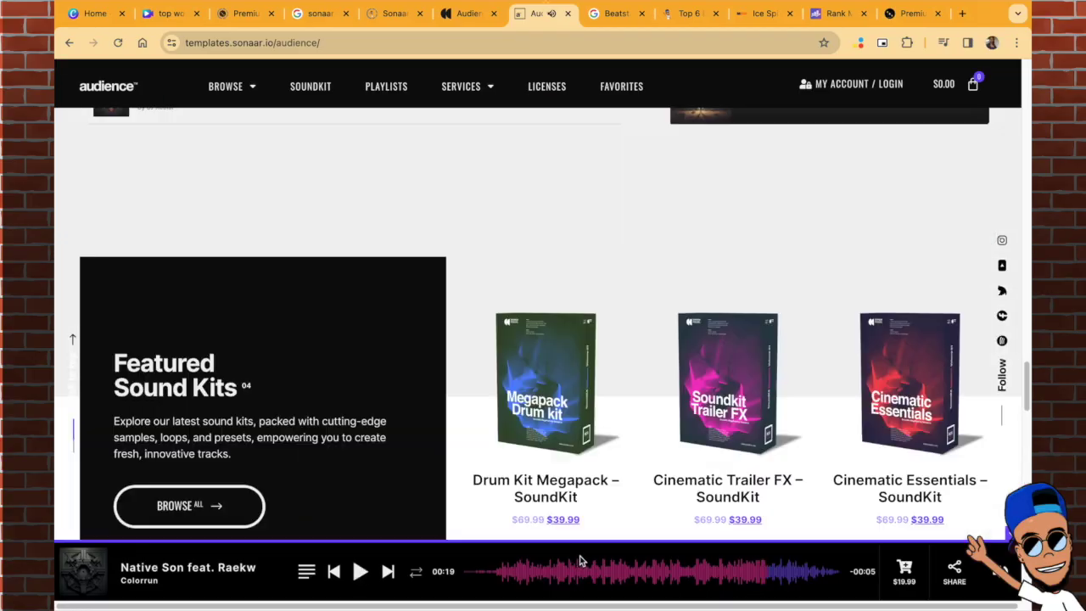